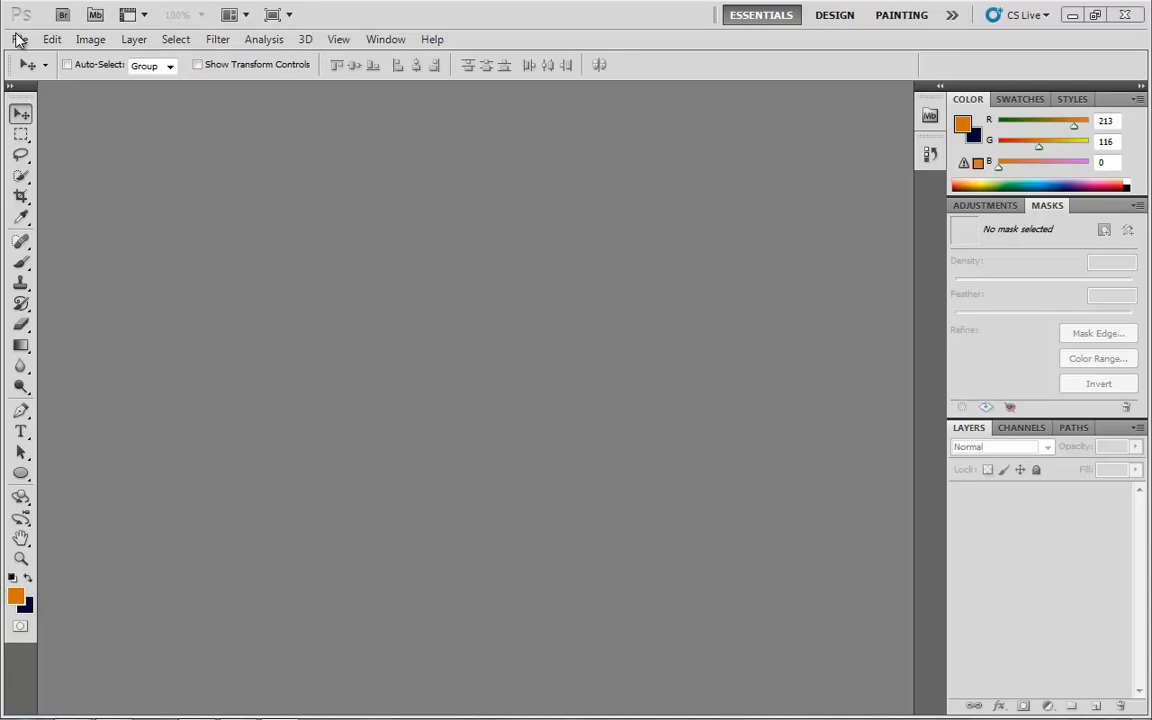
- Open the Jellyfish sample picture and convert its Background into a regular layer with the default settings
click(19, 40)
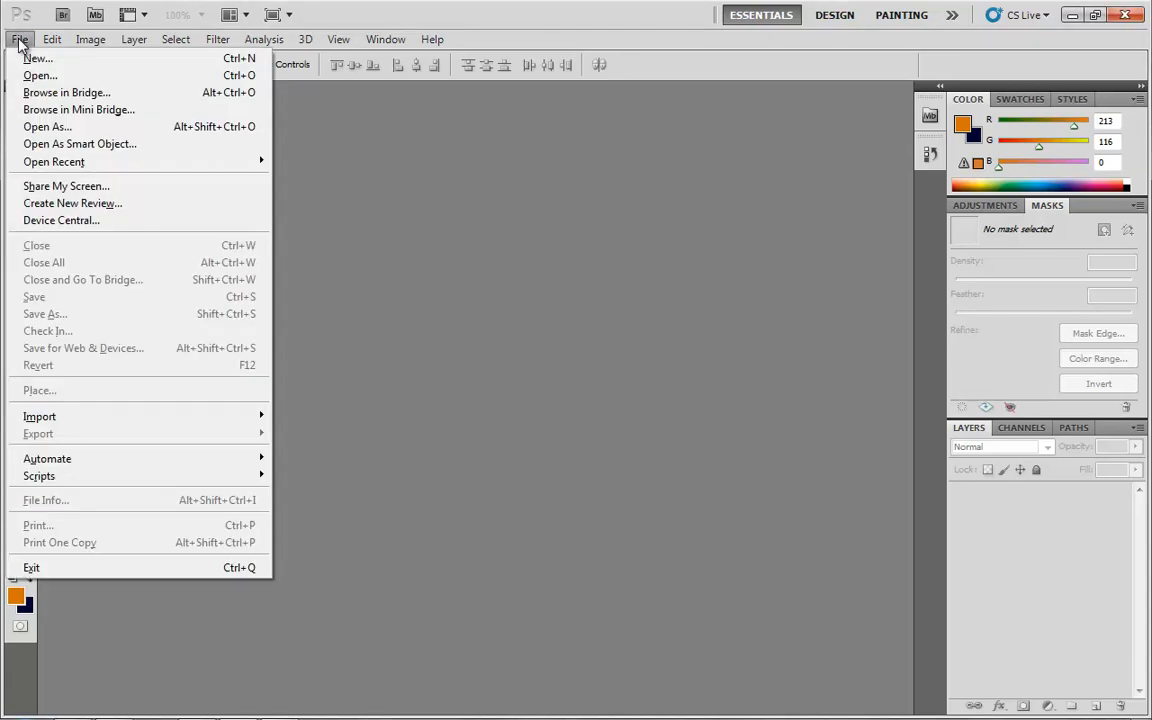
click(40, 76)
click(760, 175)
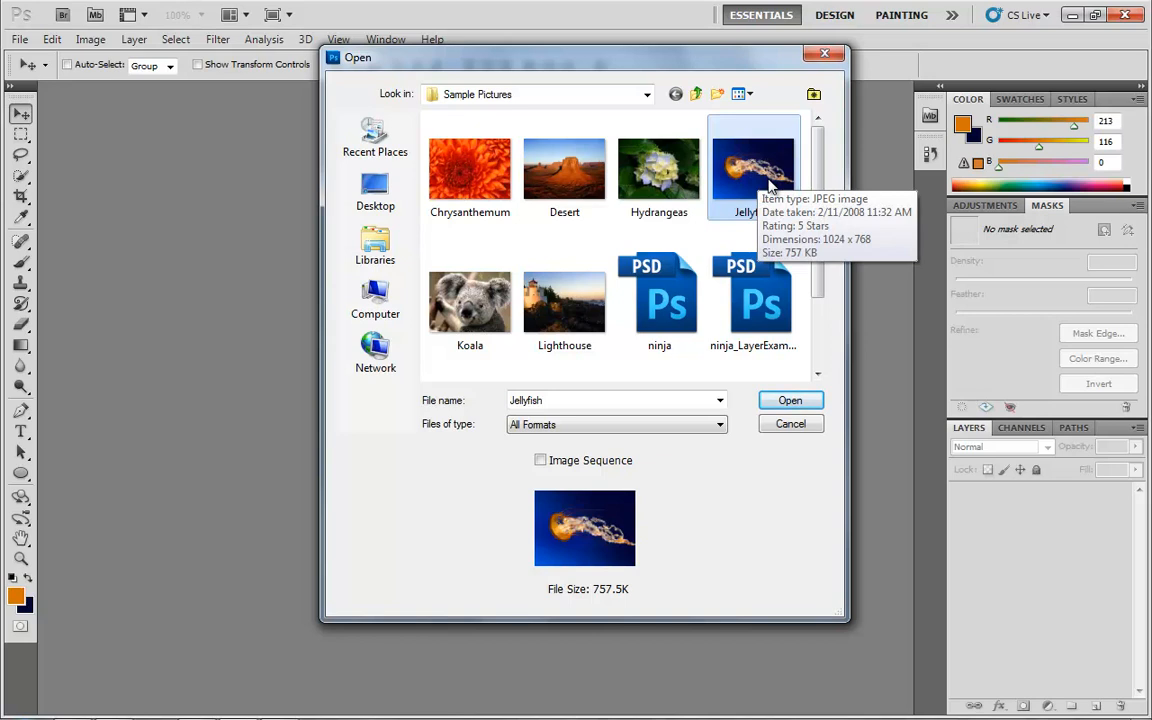
double_click(745, 178)
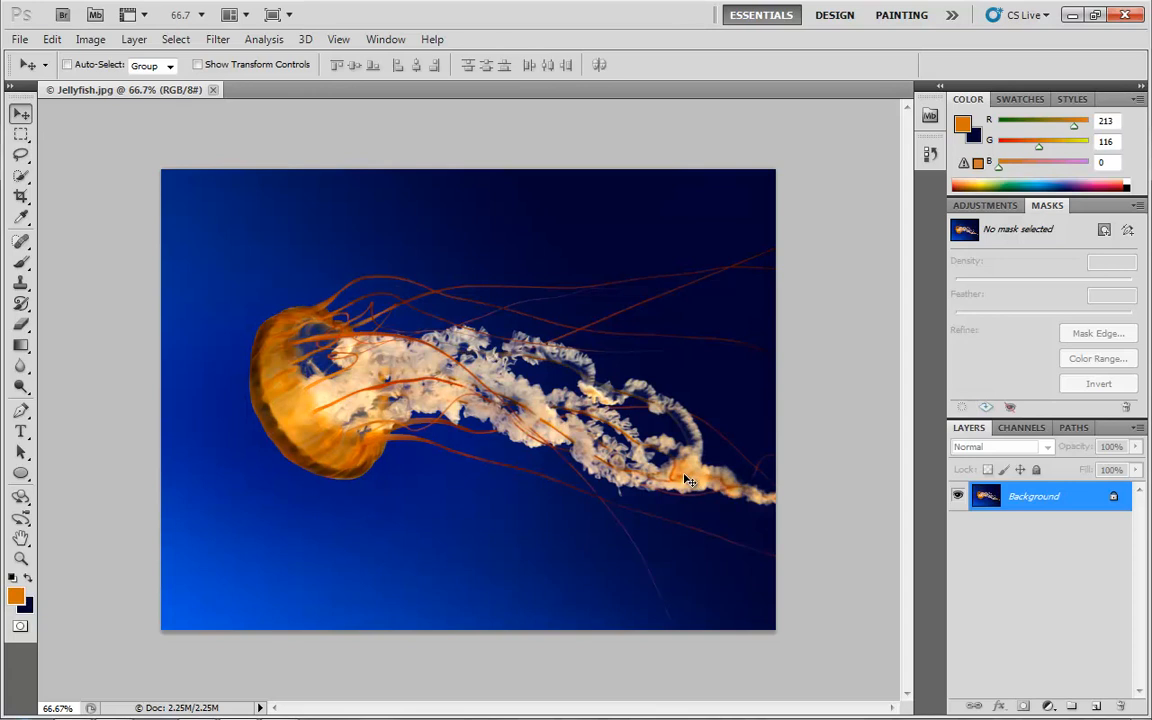
double_click(1068, 499)
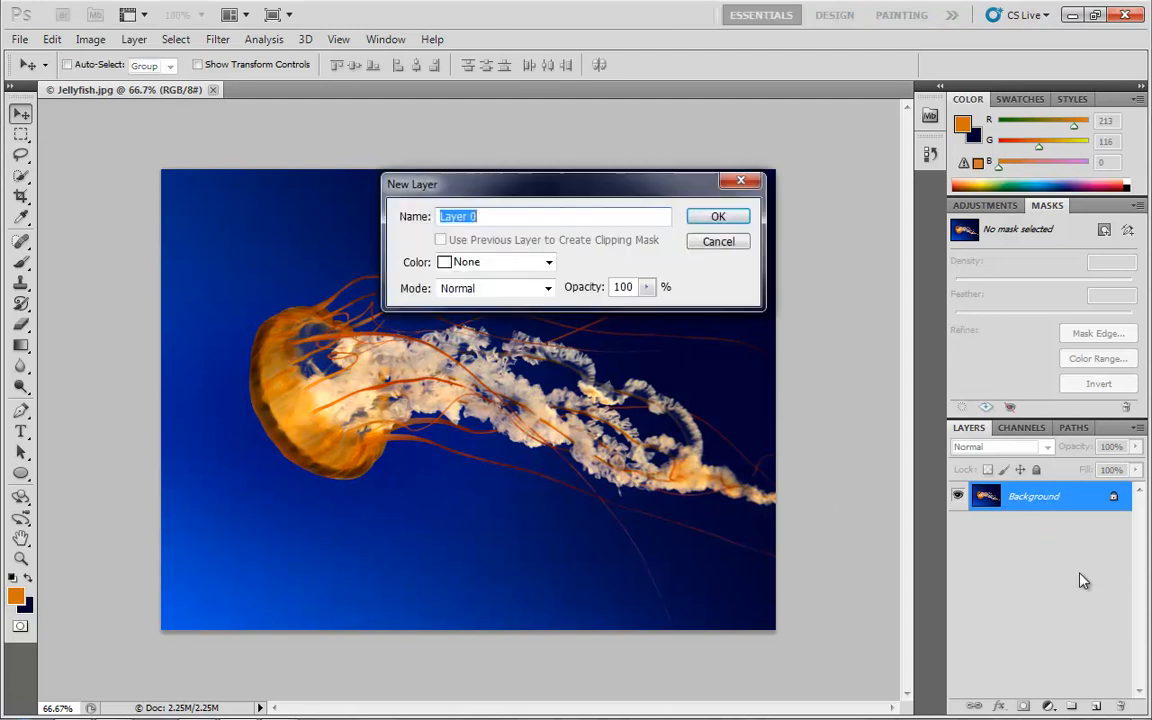
click(719, 217)
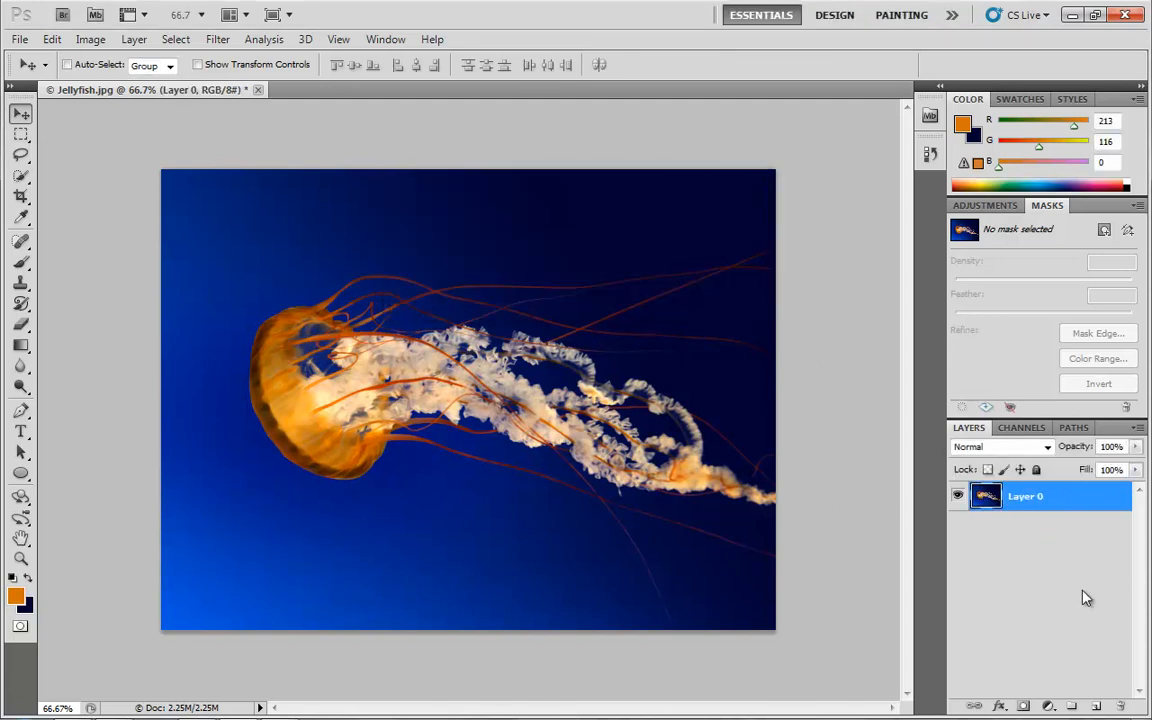
- Add a black Solid Color fill layer and place it beneath the jellyfish layer
click(1046, 708)
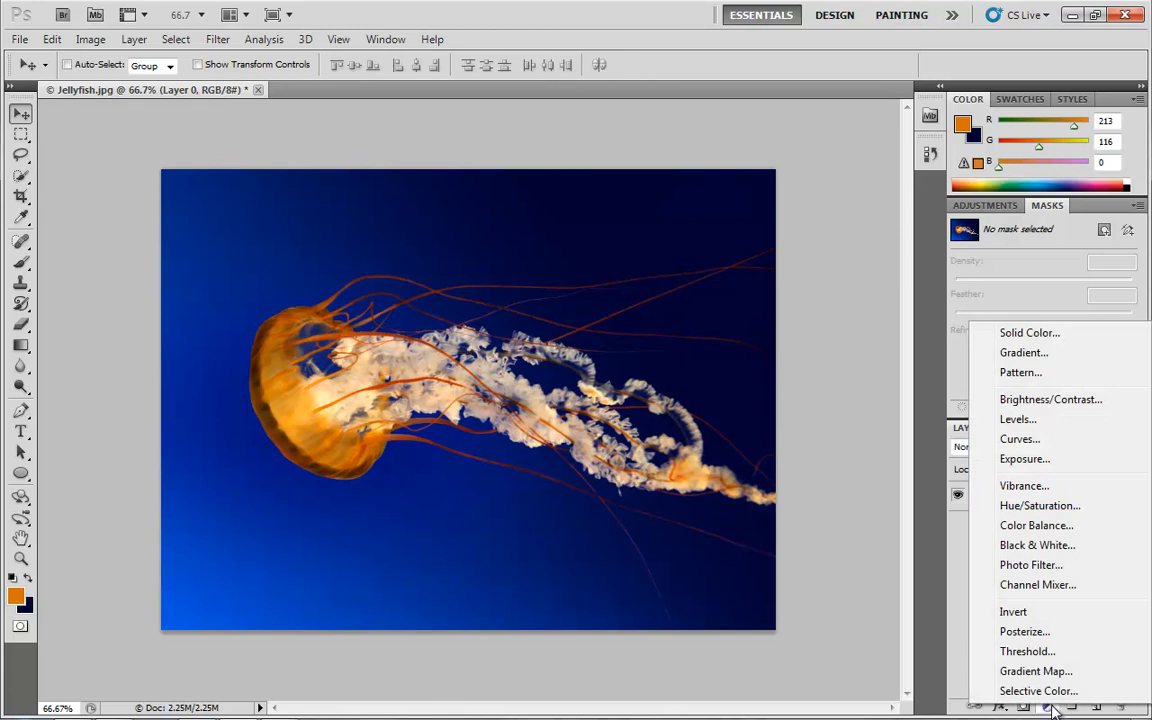
click(1030, 333)
mouse_move(735, 342)
mouse_down()
mouse_move(578, 433)
mouse_move(501, 496)
mouse_up()
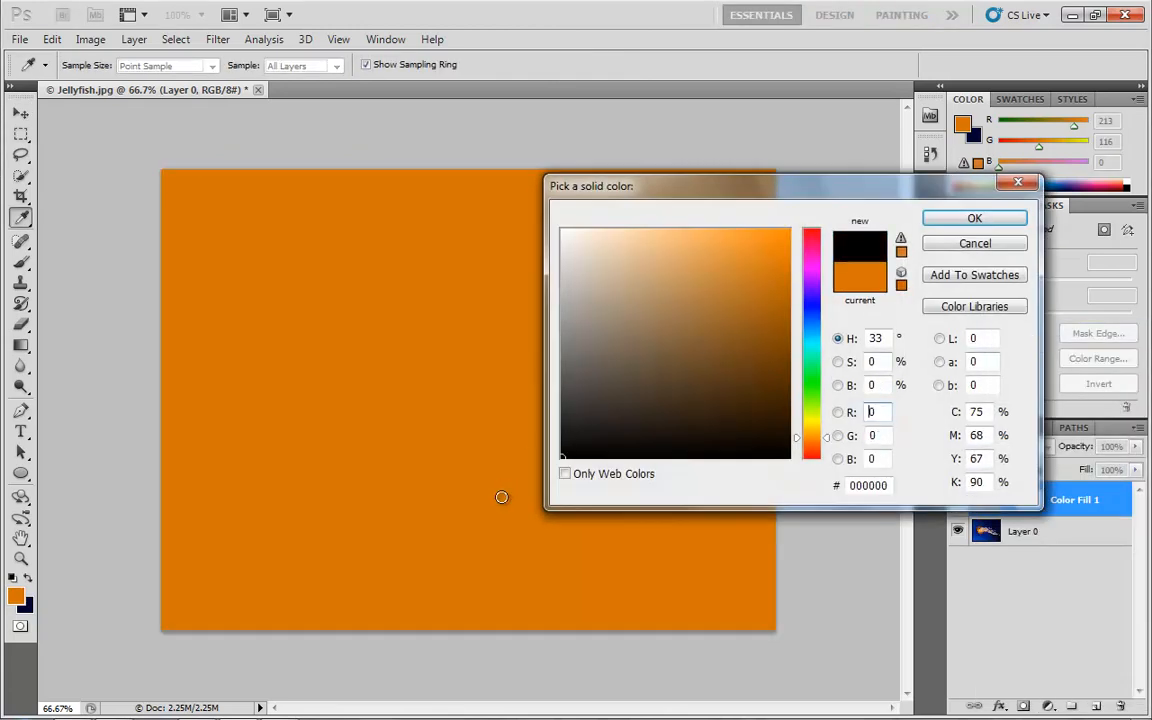
click(972, 220)
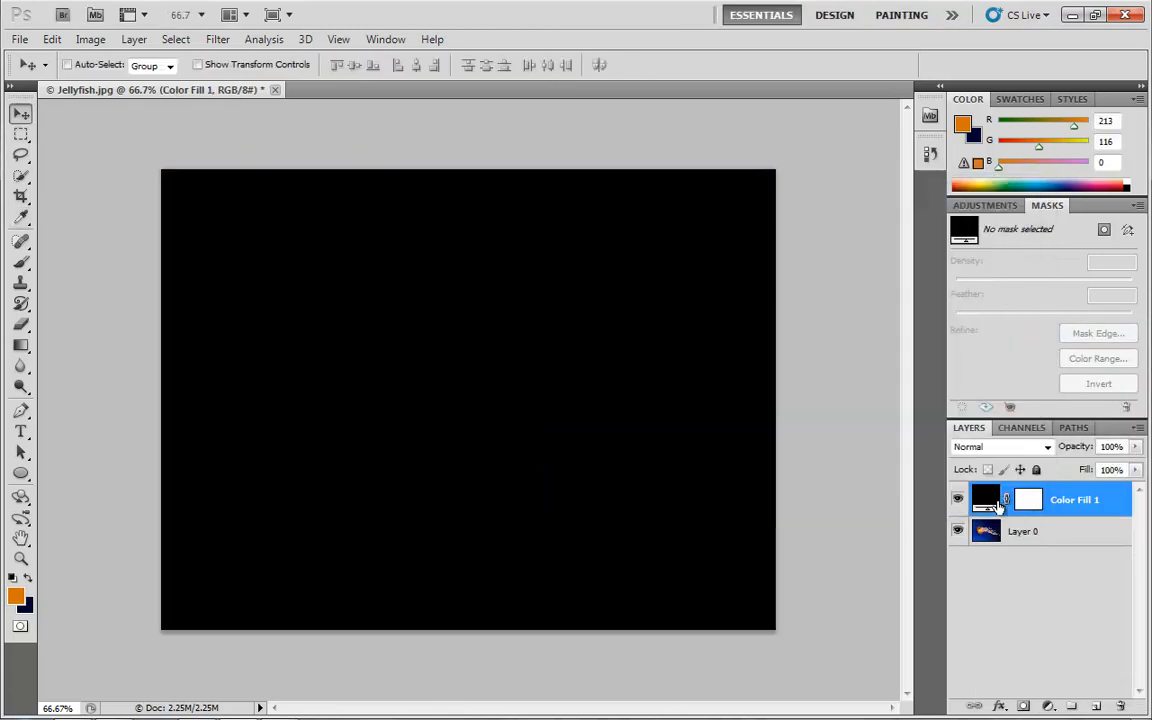
drag(989, 499, 991, 546)
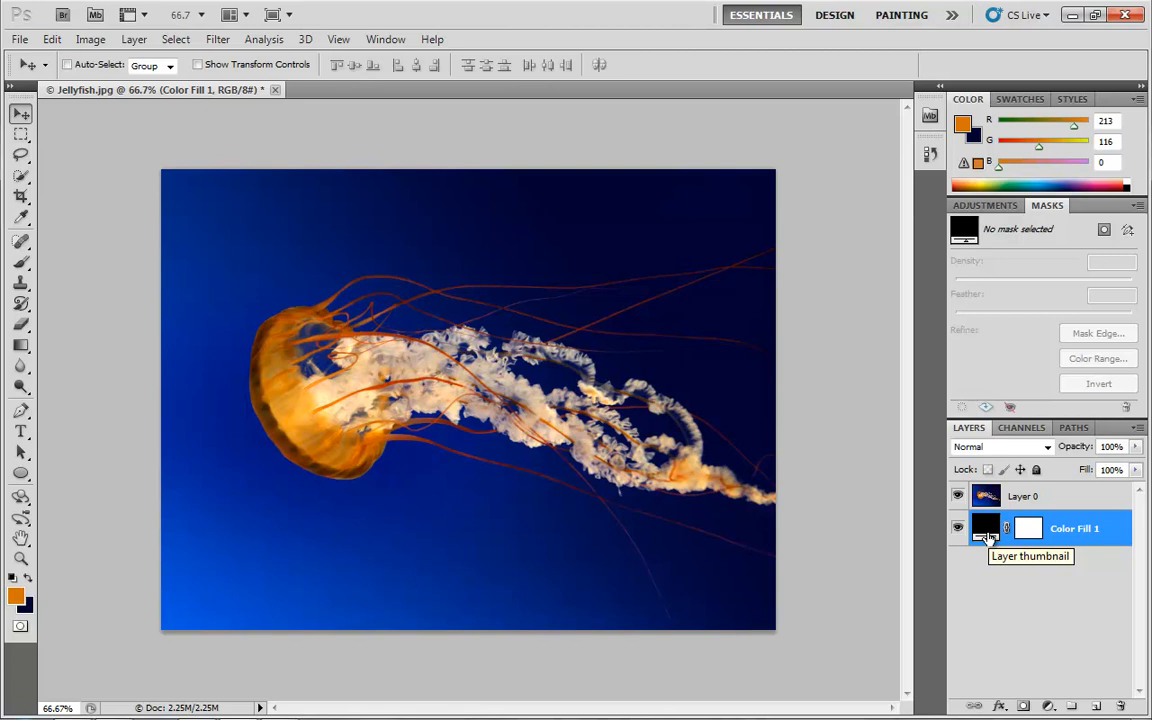
- Start a Color Range selection on Layer 0 and sample the dark blue background above the jellyfish
click(1050, 495)
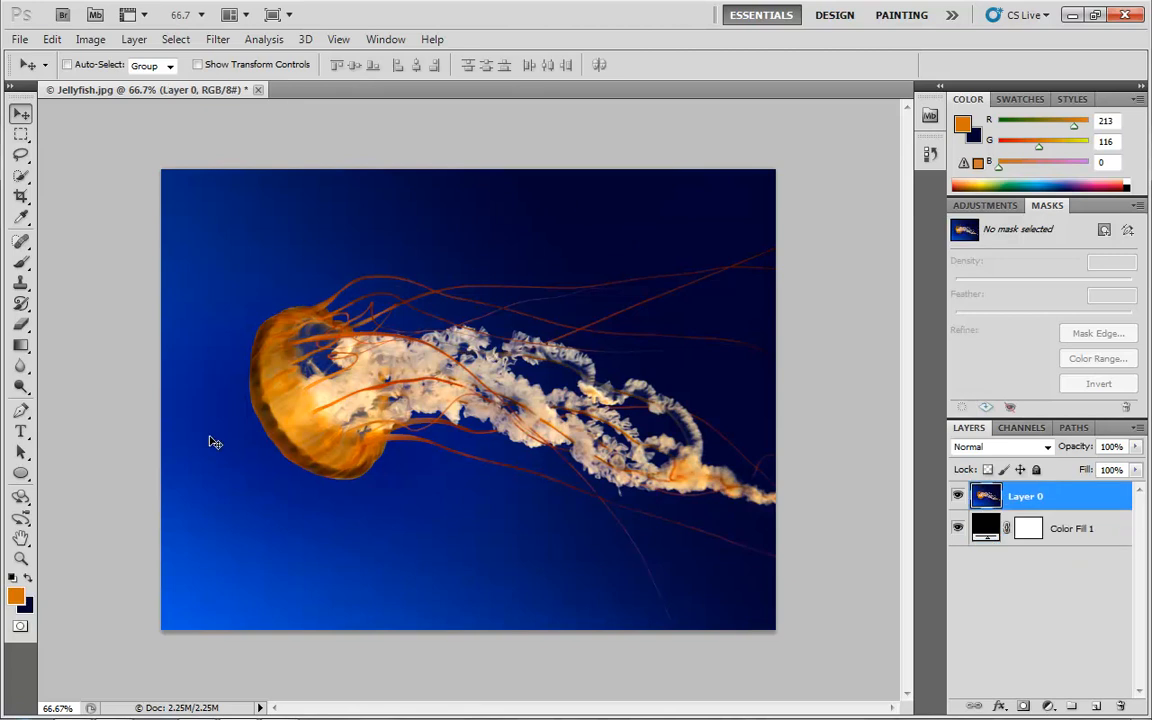
click(175, 40)
click(187, 195)
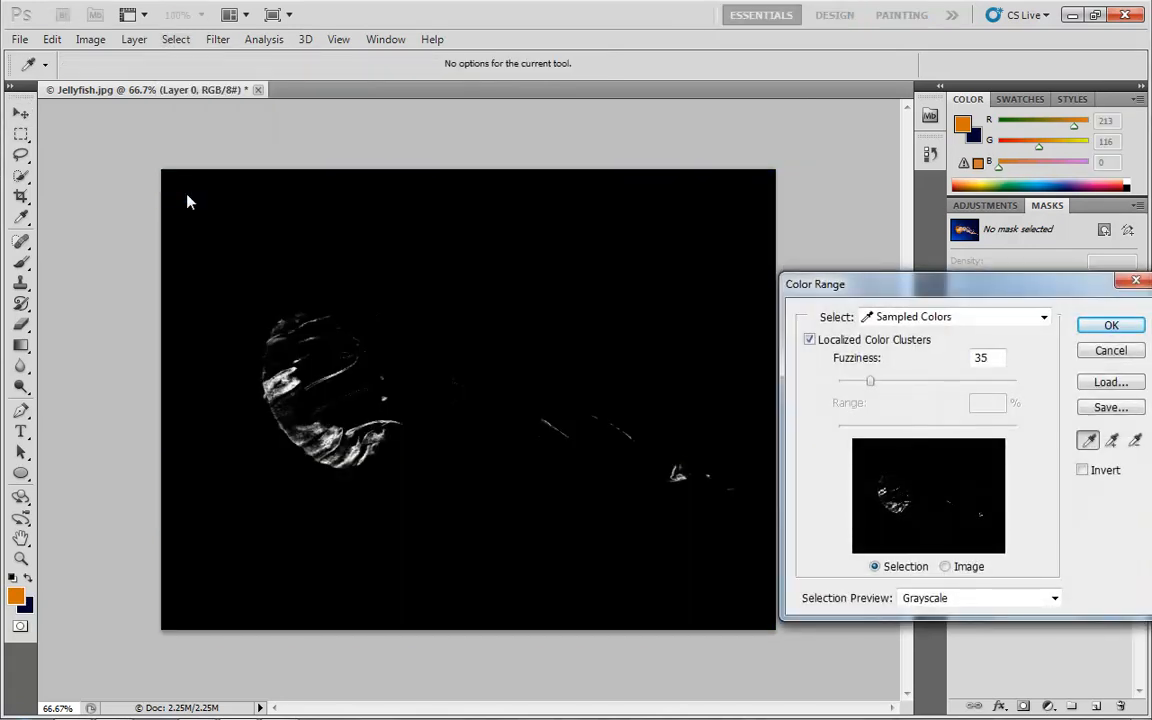
drag(915, 292, 760, 218)
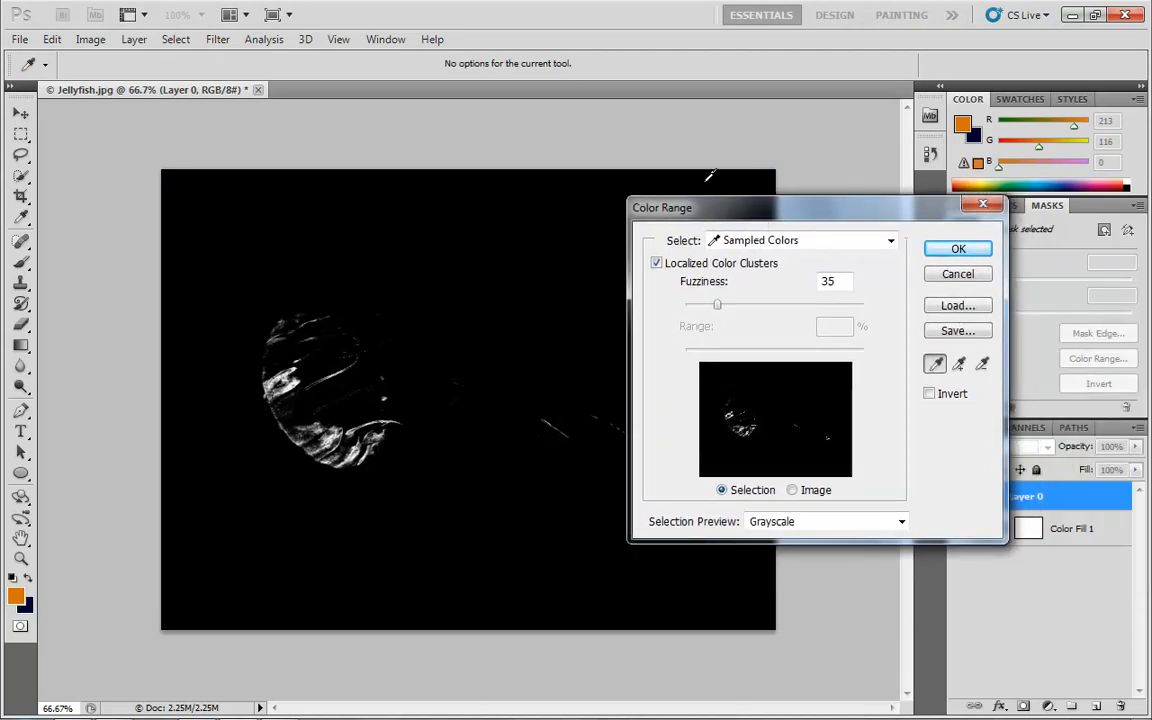
click(586, 182)
drag(586, 182, 399, 288)
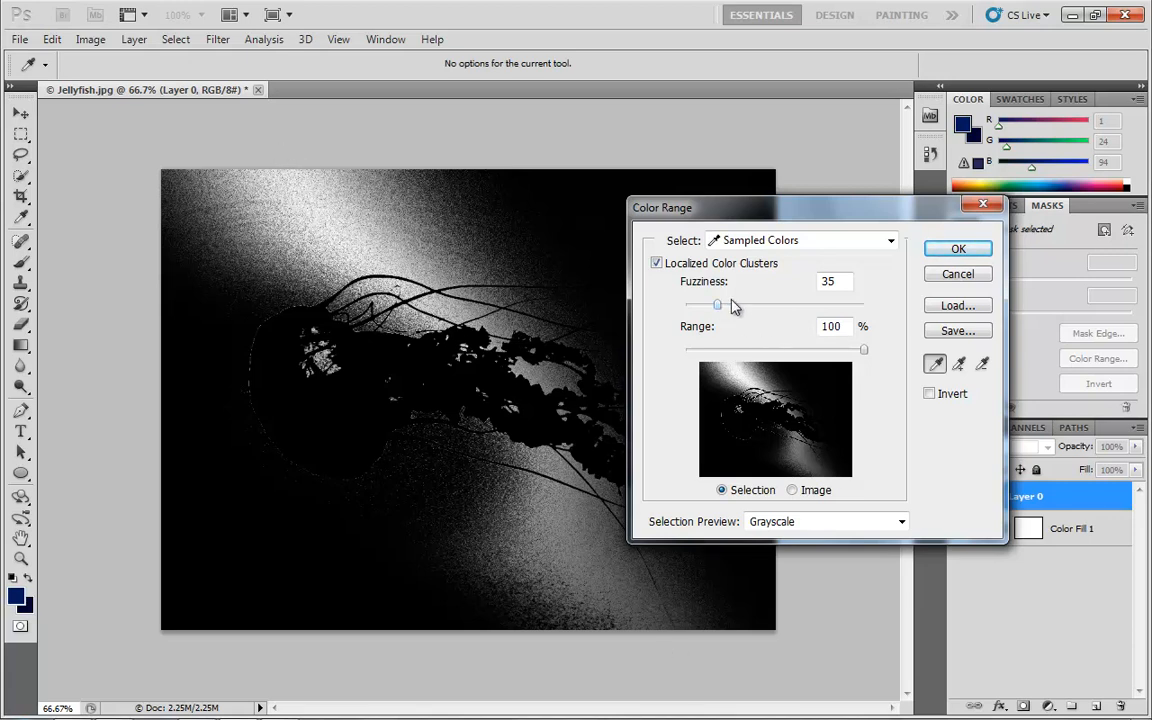
- Resample the blue background above the tentacles with Fuzziness at 0, and raise the Fuzziness to 26
drag(718, 305, 686, 312)
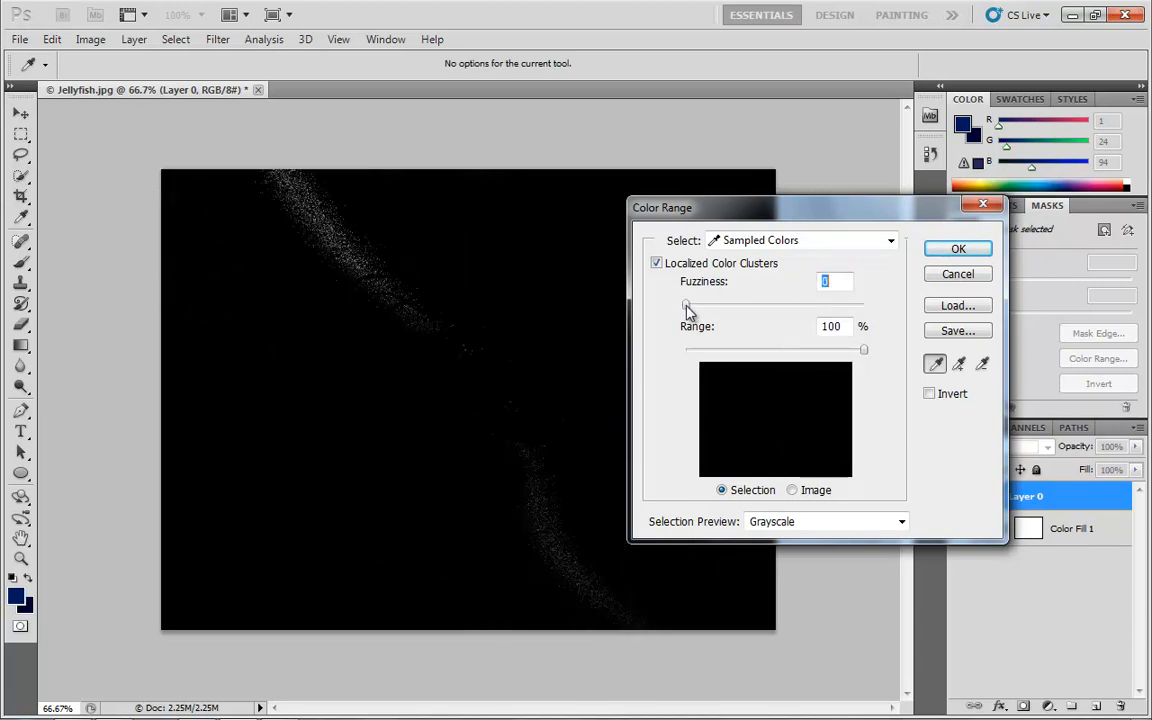
click(325, 264)
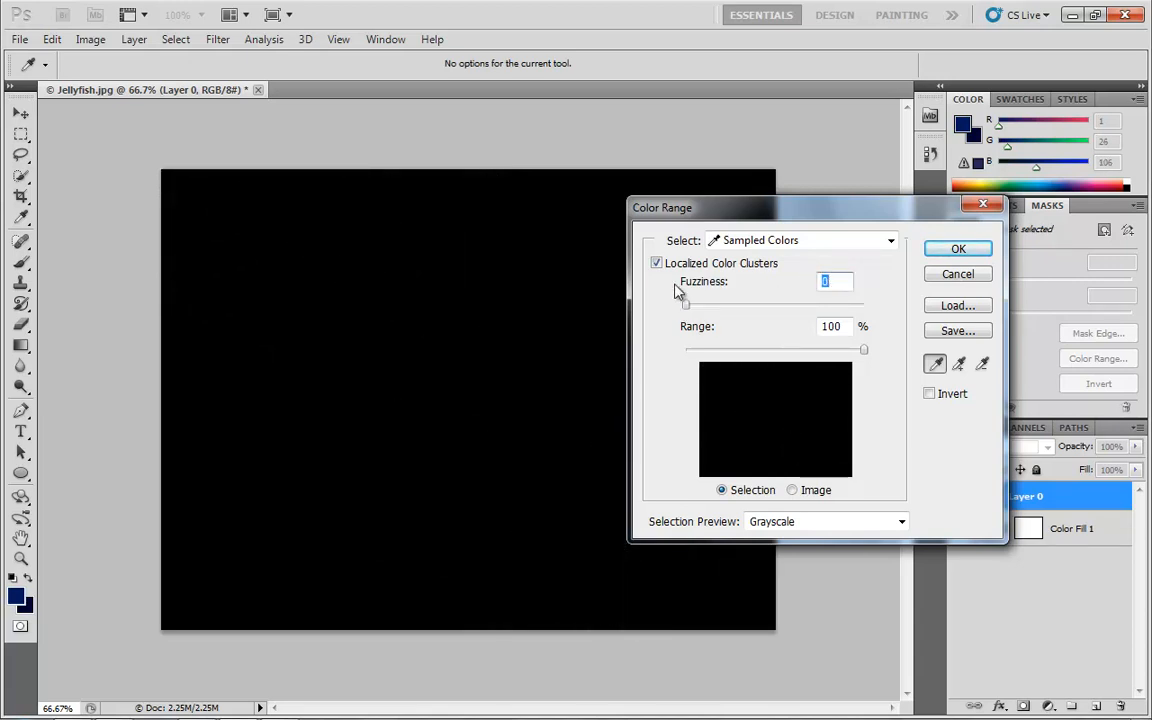
click(402, 237)
drag(686, 309, 712, 304)
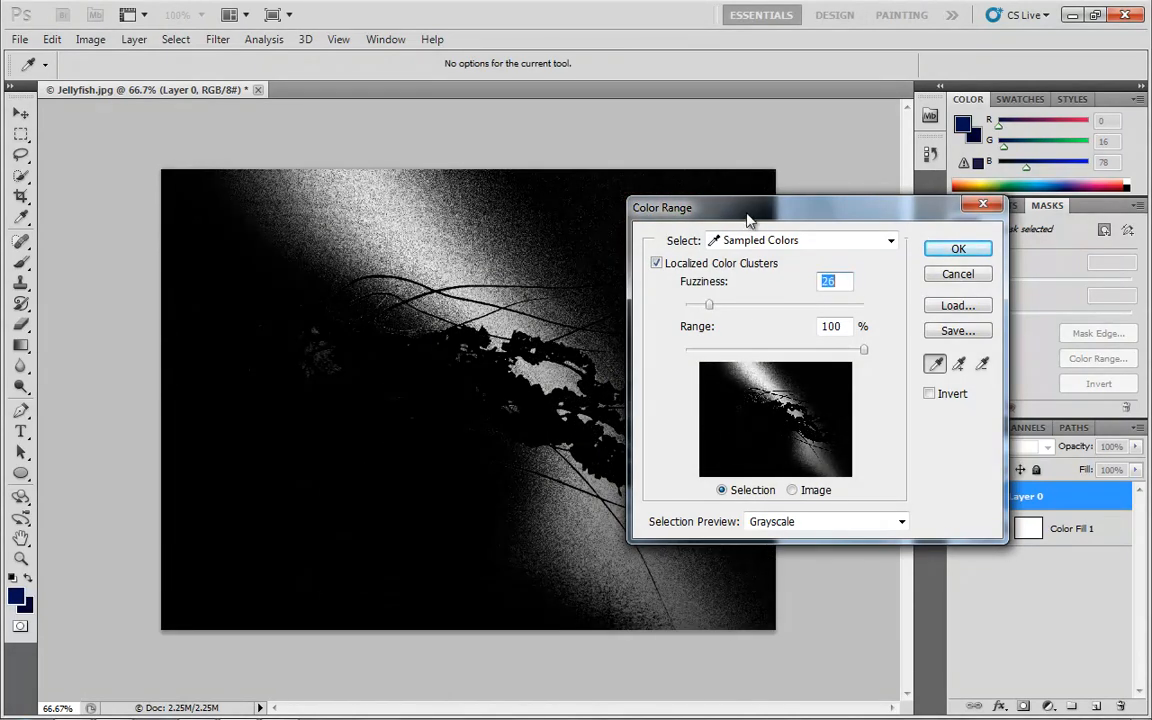
- Add the remaining blue shades all around the jellyfish to the sampled colors so the whole background is covered
drag(746, 210, 816, 236)
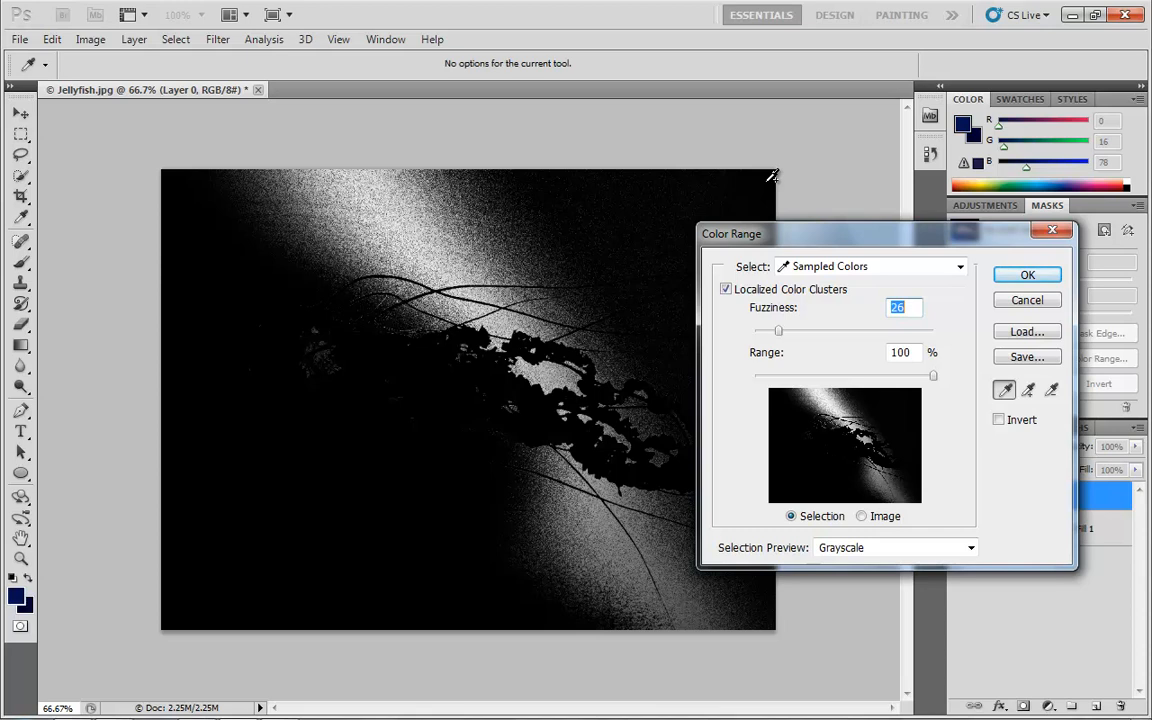
drag(768, 181, 441, 516)
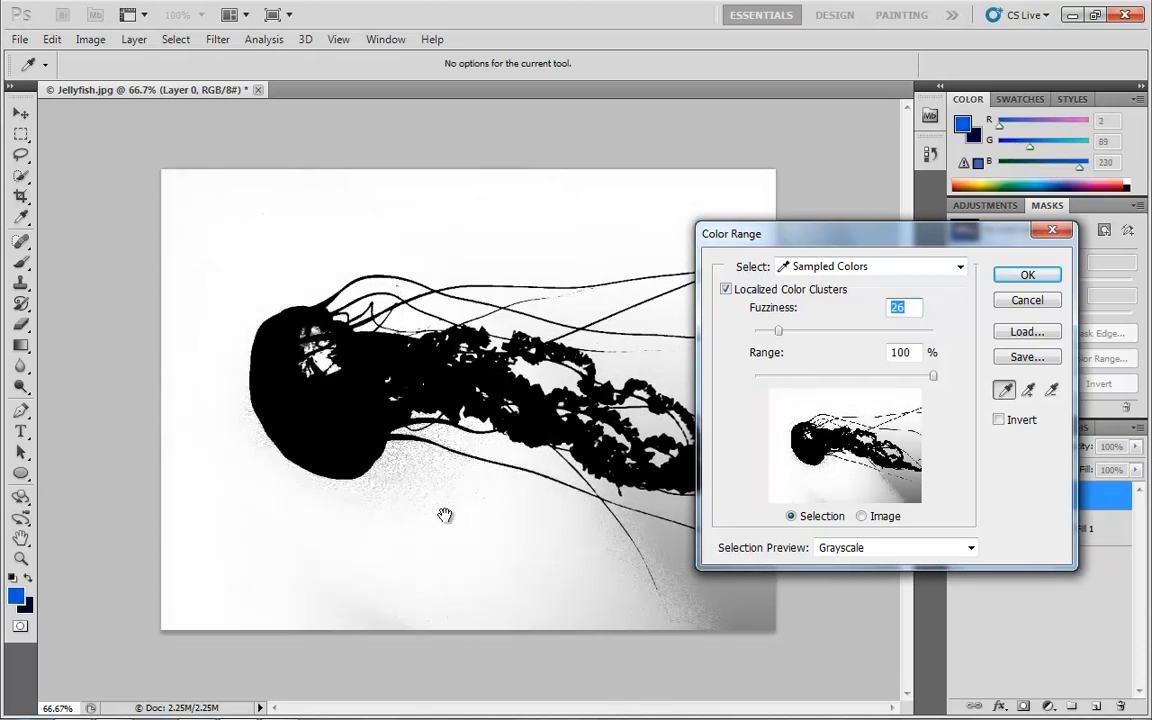
drag(828, 240, 920, 143)
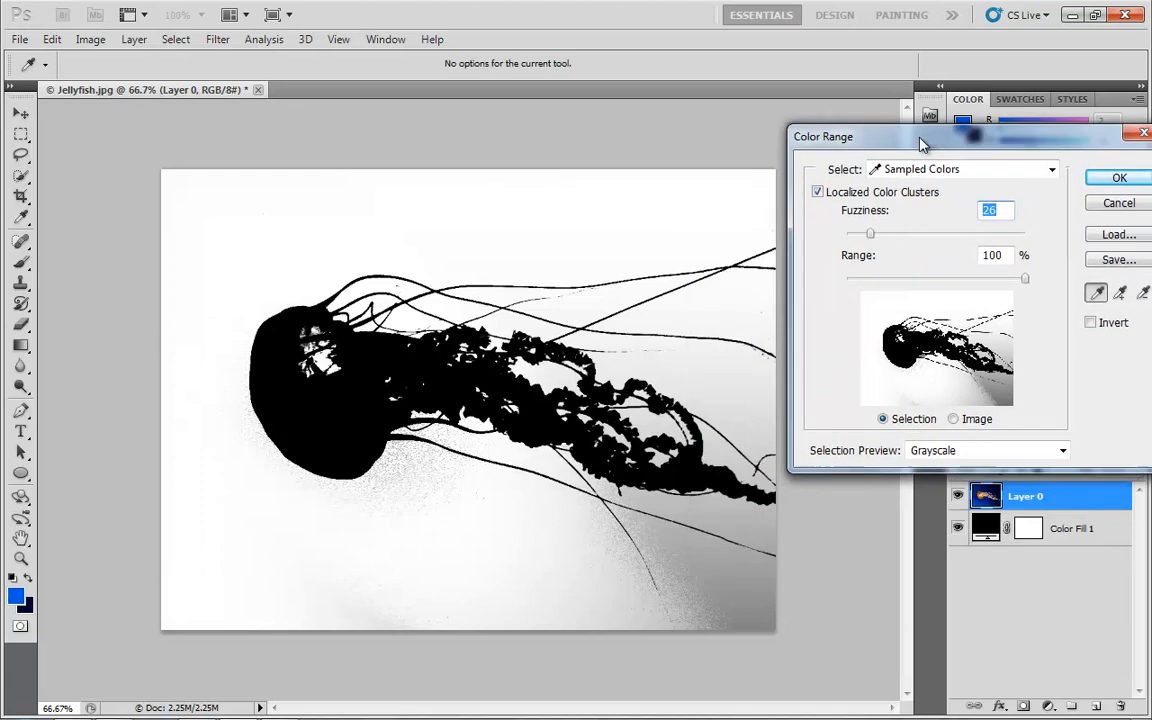
click(686, 543)
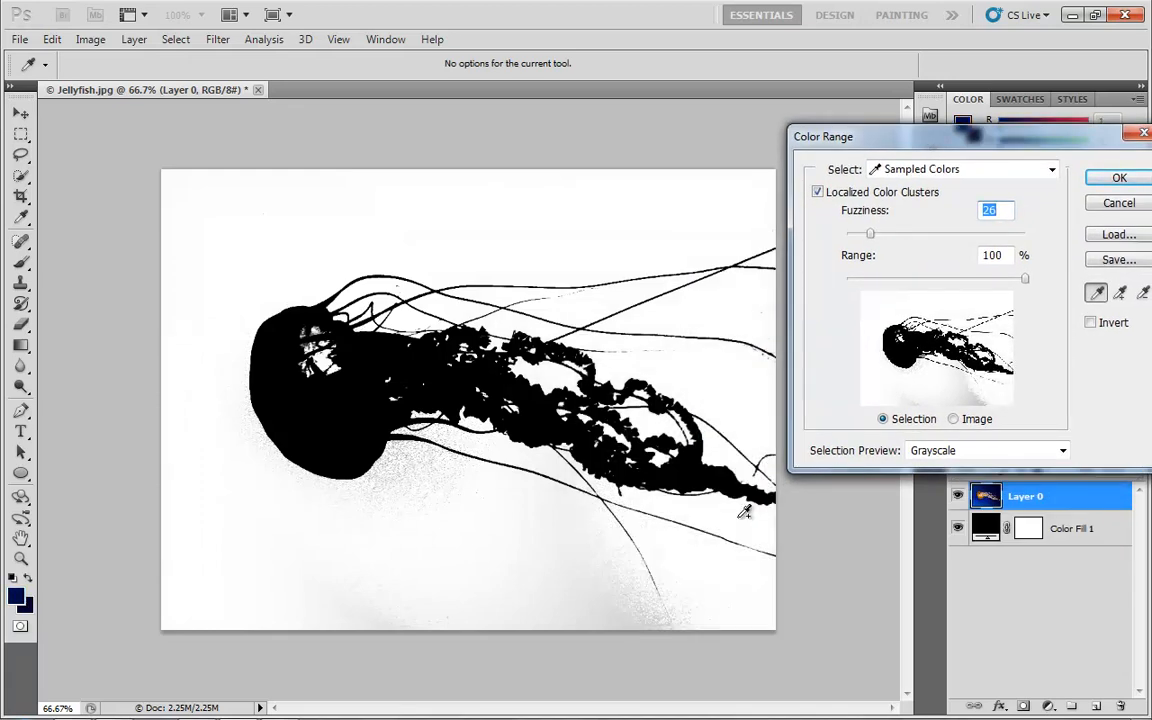
click(602, 569)
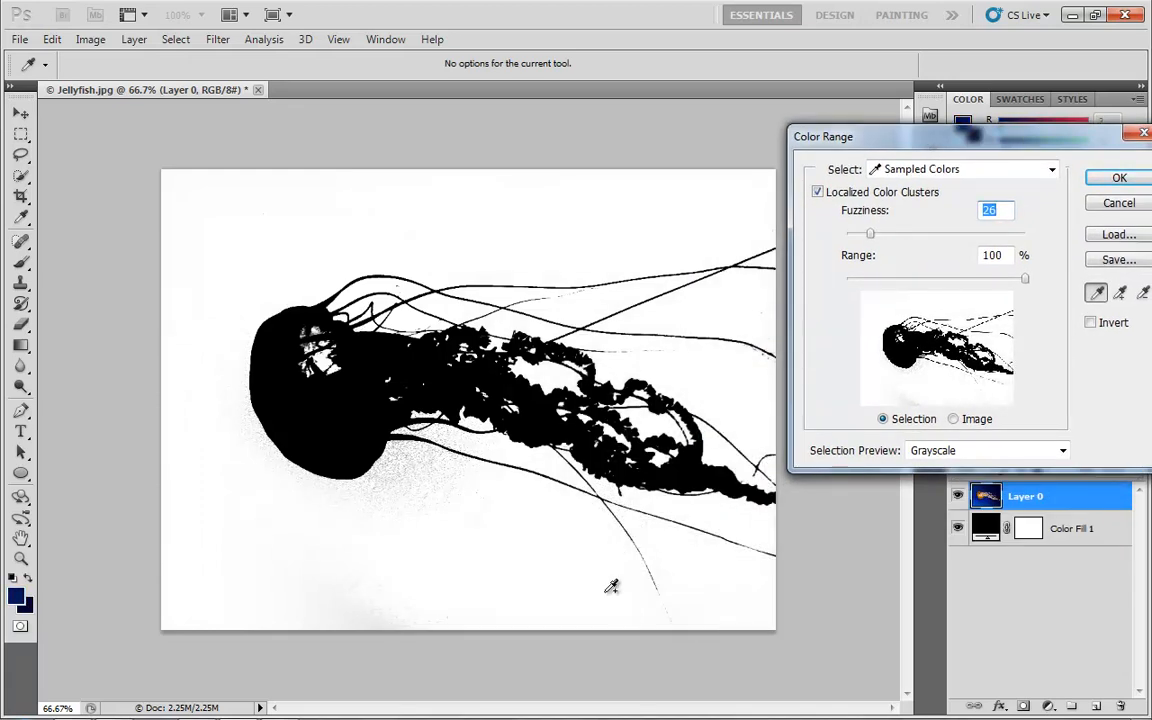
click(372, 434)
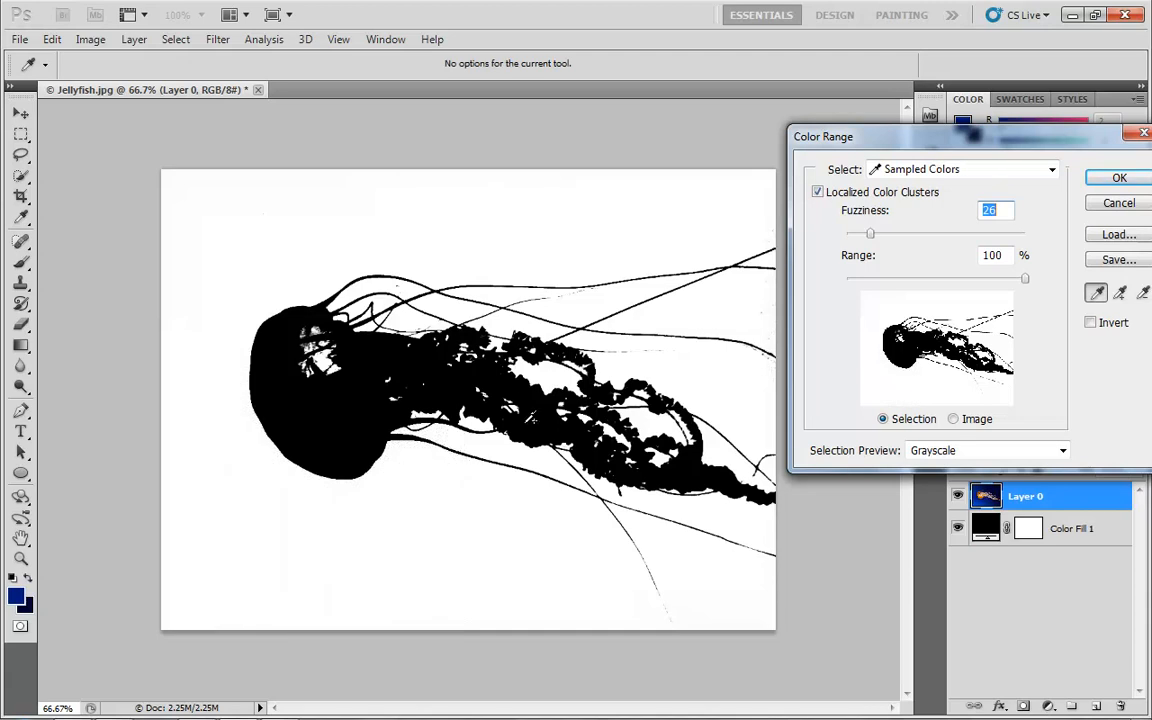
click(759, 305)
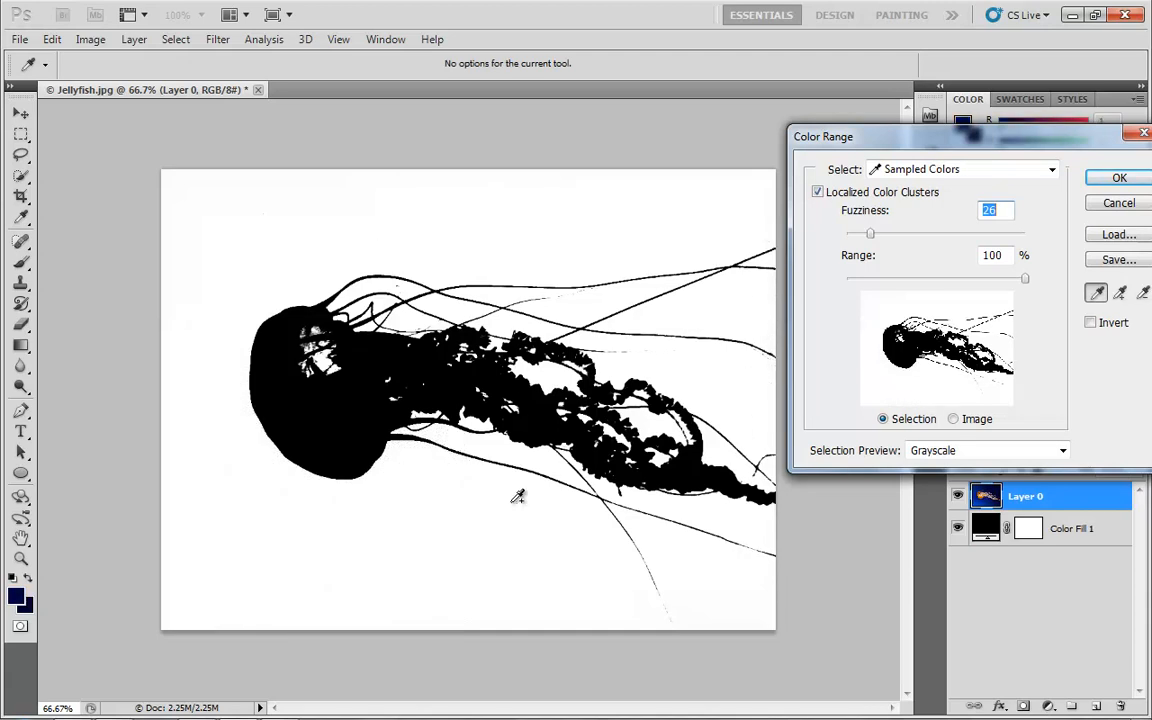
click(475, 545)
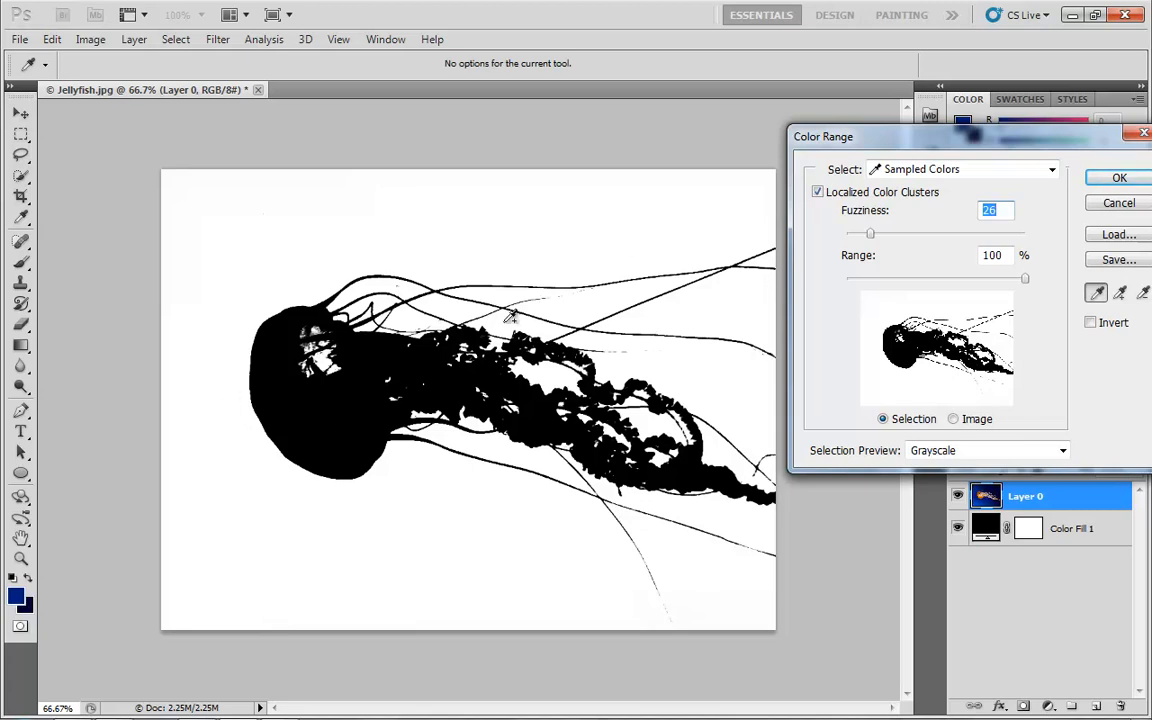
- Set the Color Range Fuzziness to 35 and apply the background selection
drag(955, 150, 881, 211)
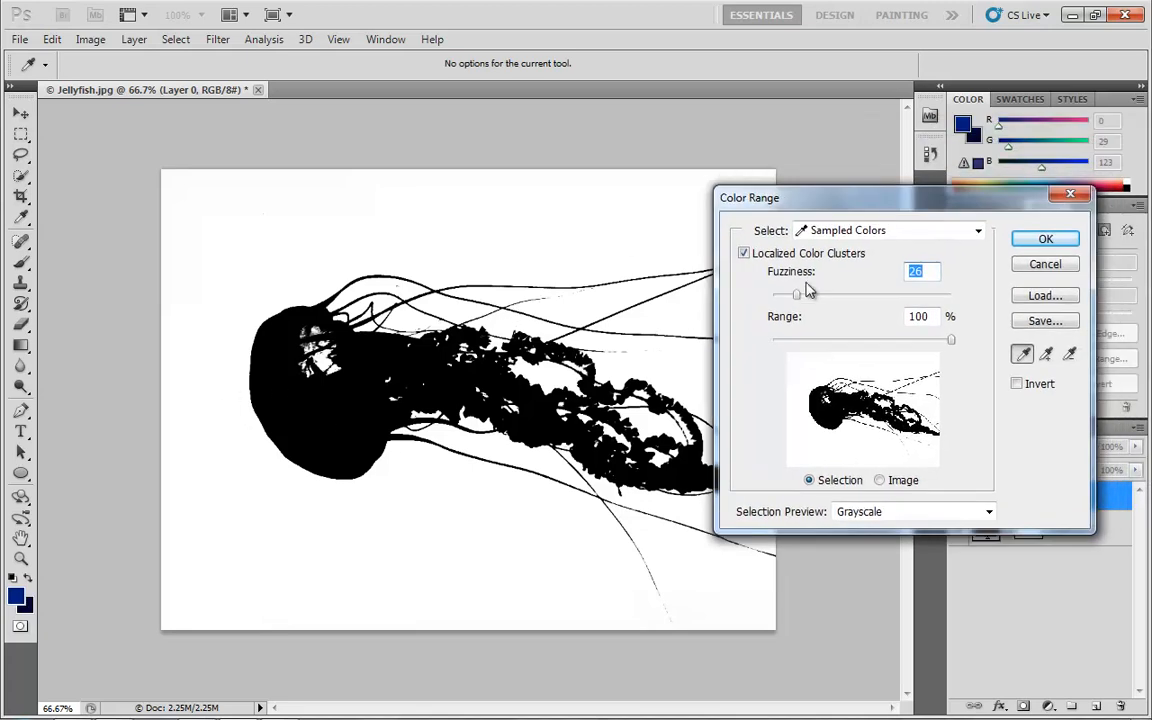
mouse_move(797, 296)
mouse_down()
mouse_move(895, 301)
mouse_move(806, 302)
mouse_up()
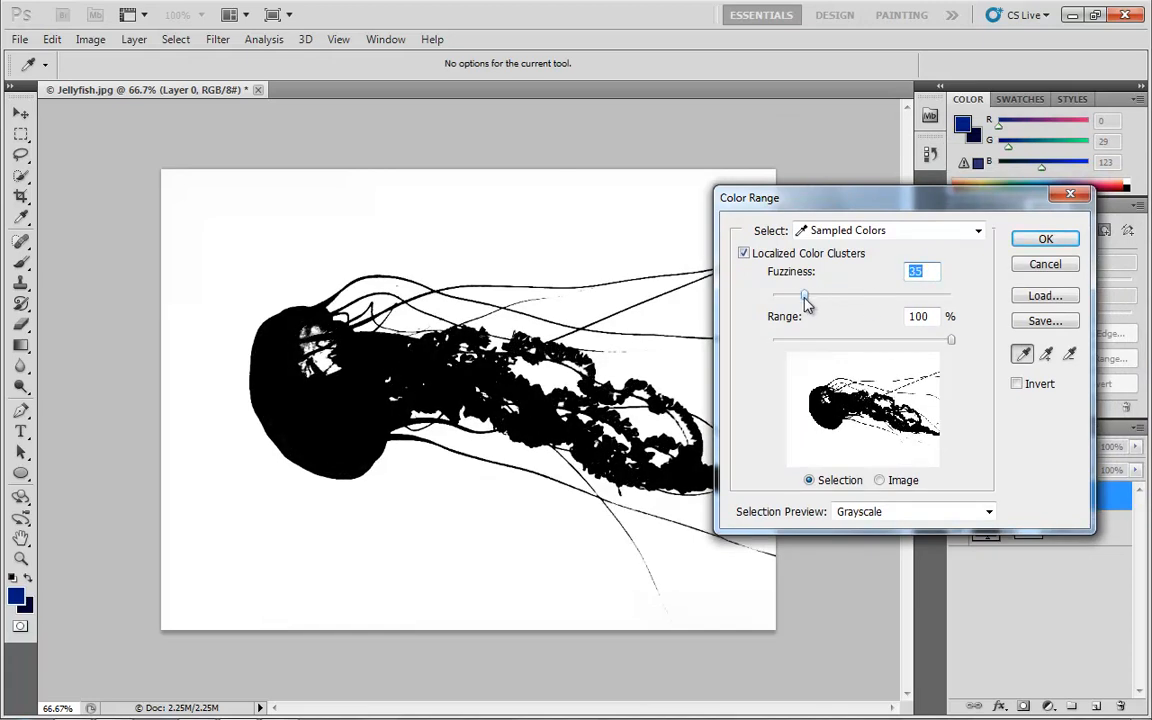
click(1046, 241)
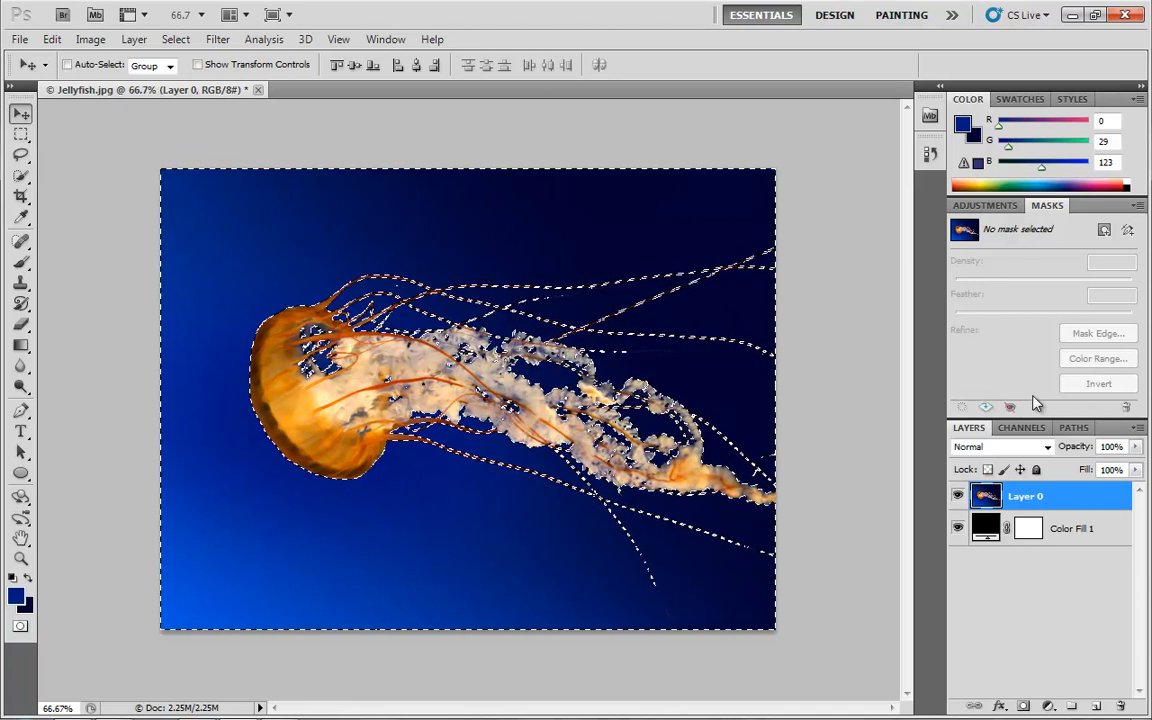
- Add a pixel mask to Layer 0 from the selection and invert it to isolate the jellyfish on black
click(1104, 231)
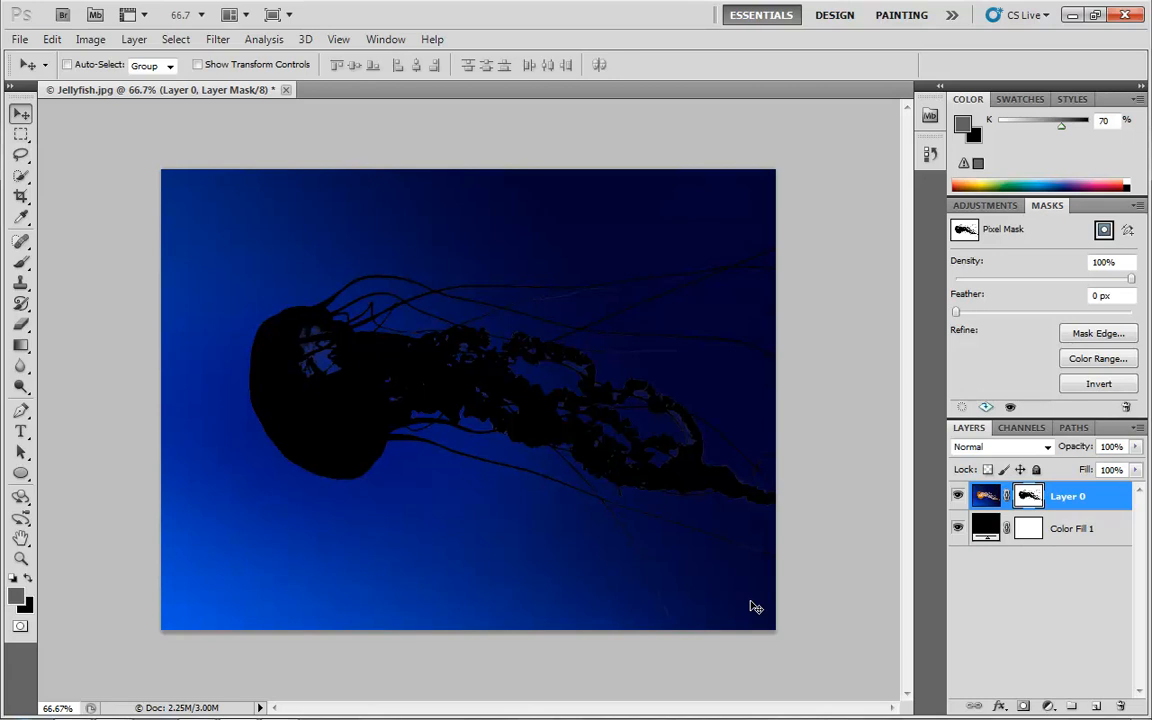
click(1074, 388)
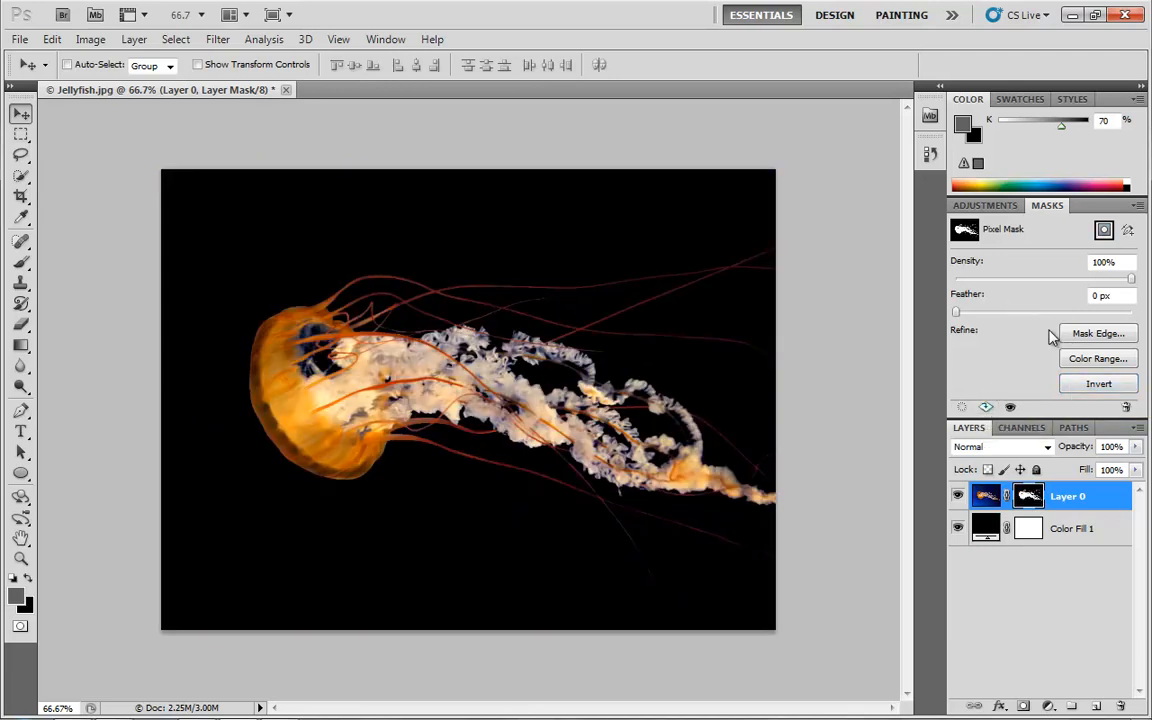
- Start Color Range for Layer 0's mask and sample the jellyfish's cream and orange tones across its bell
click(1092, 362)
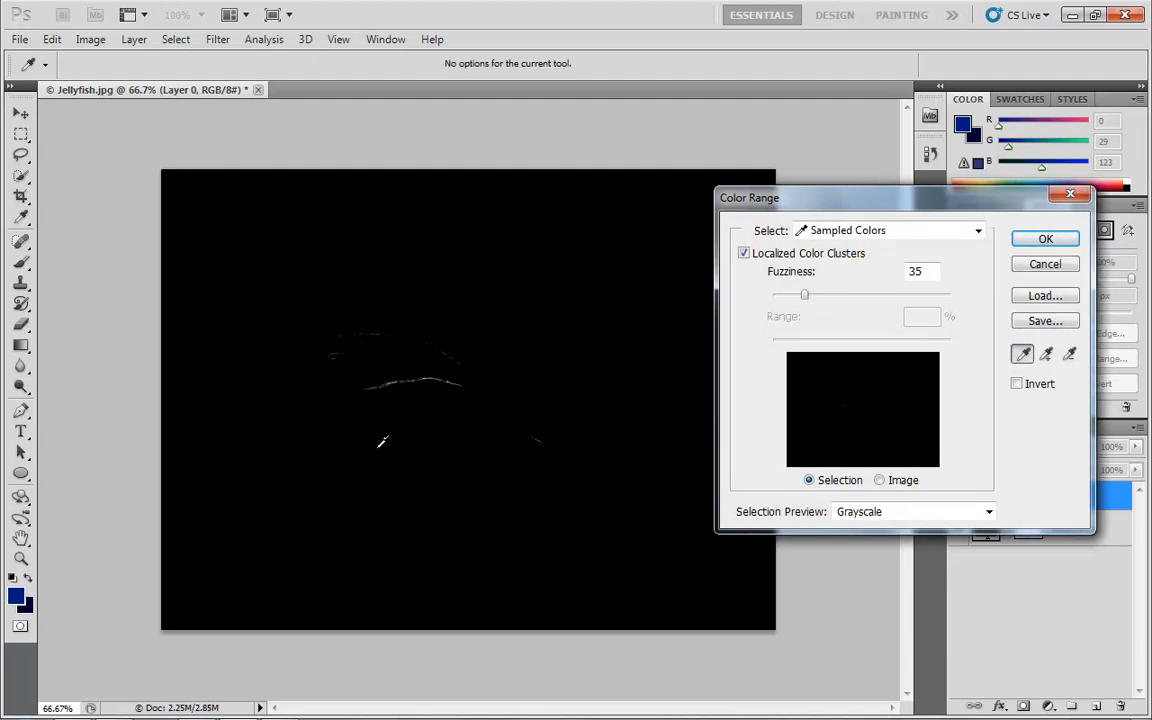
click(309, 411)
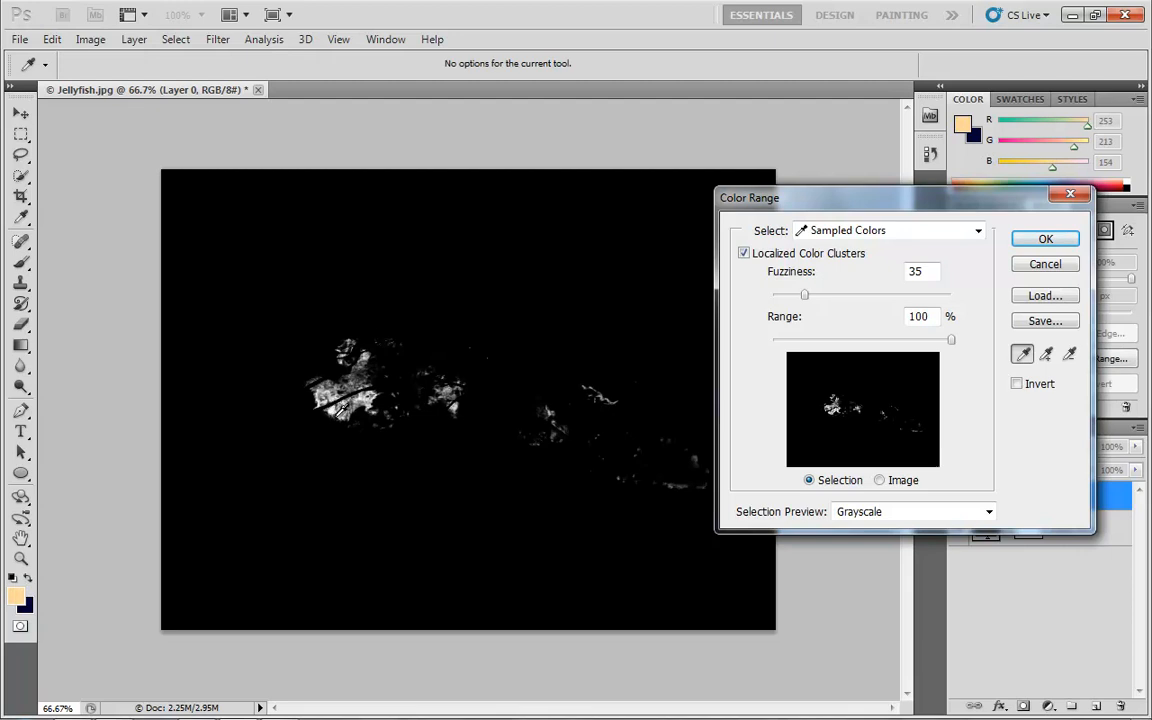
click(316, 420)
drag(316, 424, 259, 320)
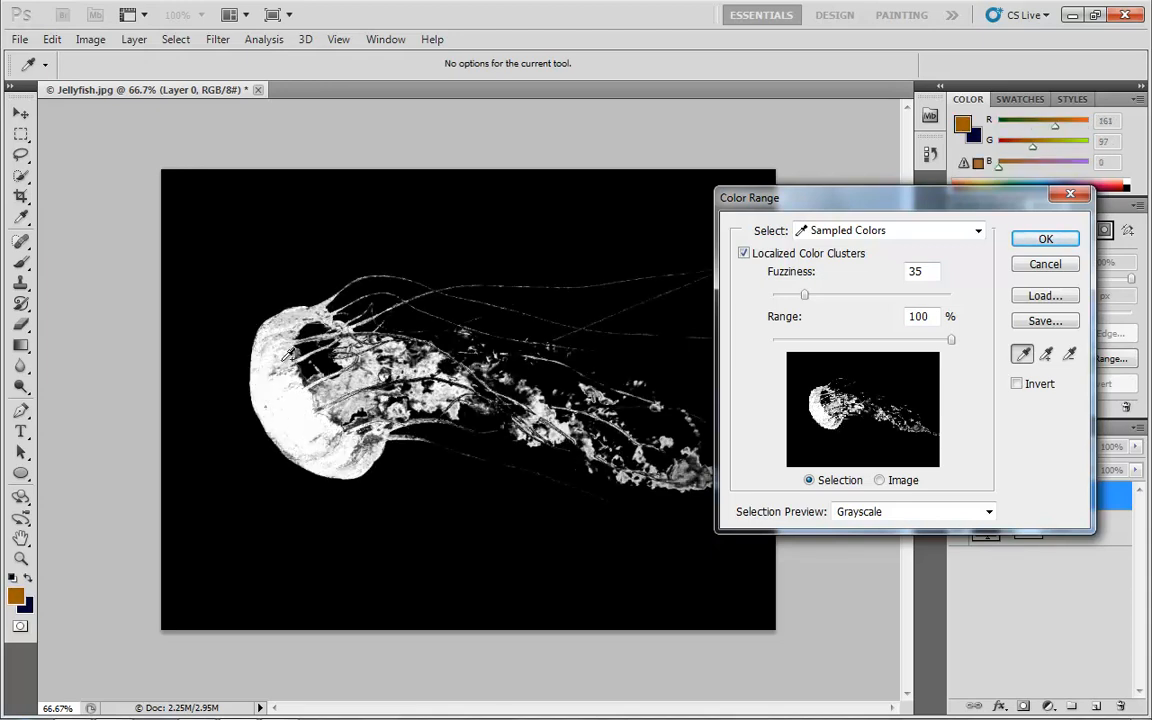
- Preview the Color Range selection on the image with White Matte and with Quick Mask
click(880, 513)
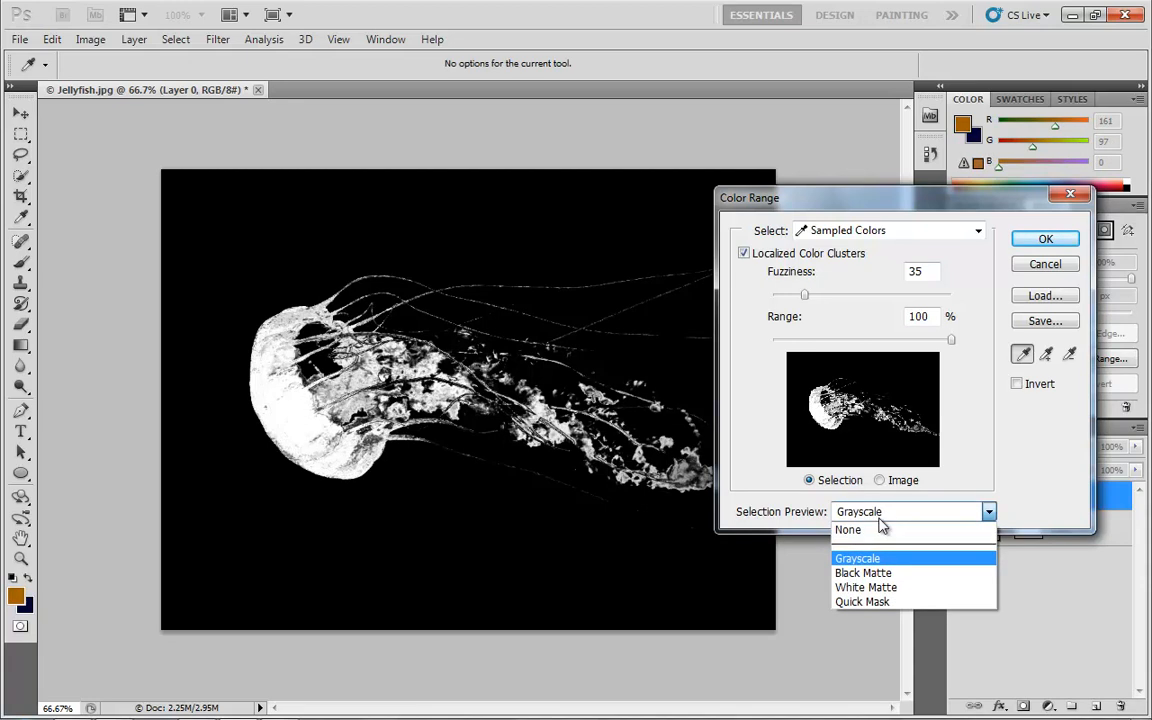
click(872, 588)
click(877, 513)
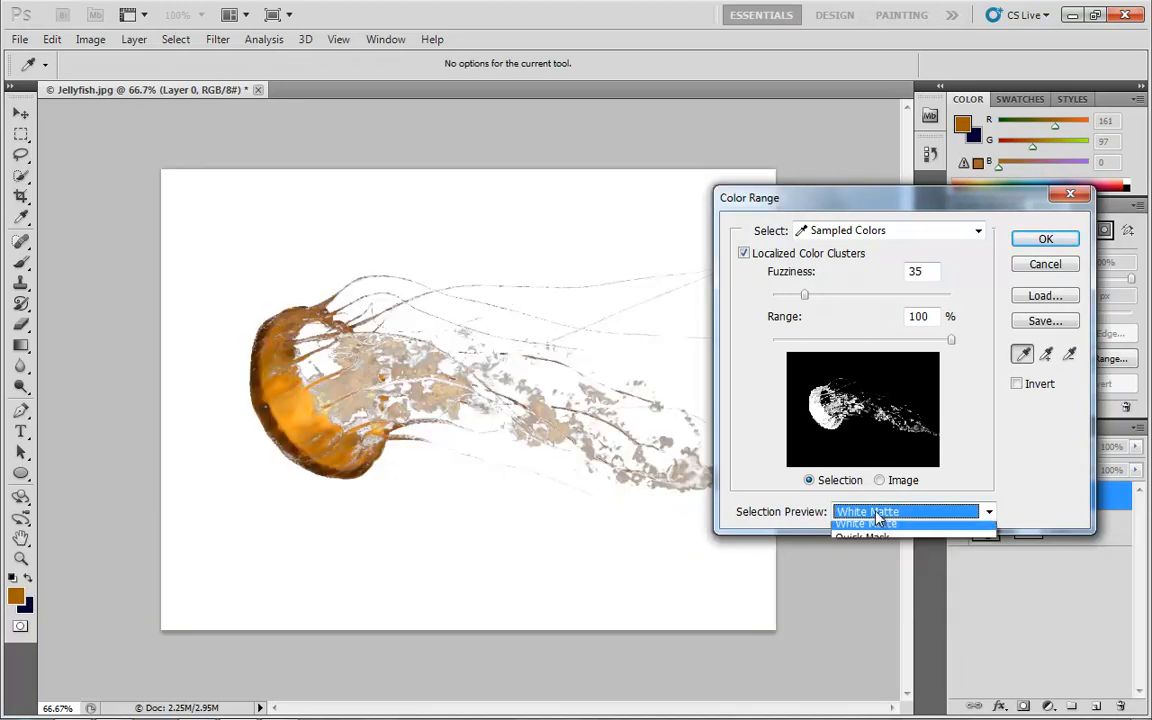
click(869, 606)
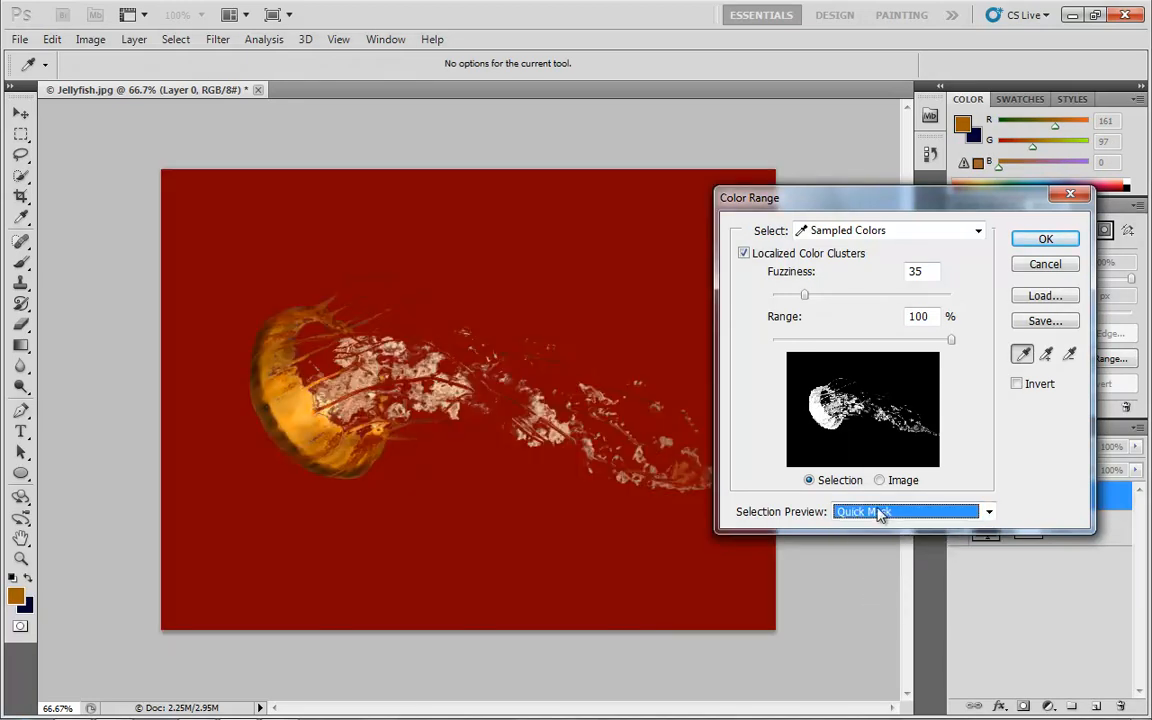
- With the selection preview set to None, sample more of the jellyfish's orange and cream tones and apply the Color Range to Layer 0's mask
click(880, 513)
click(870, 529)
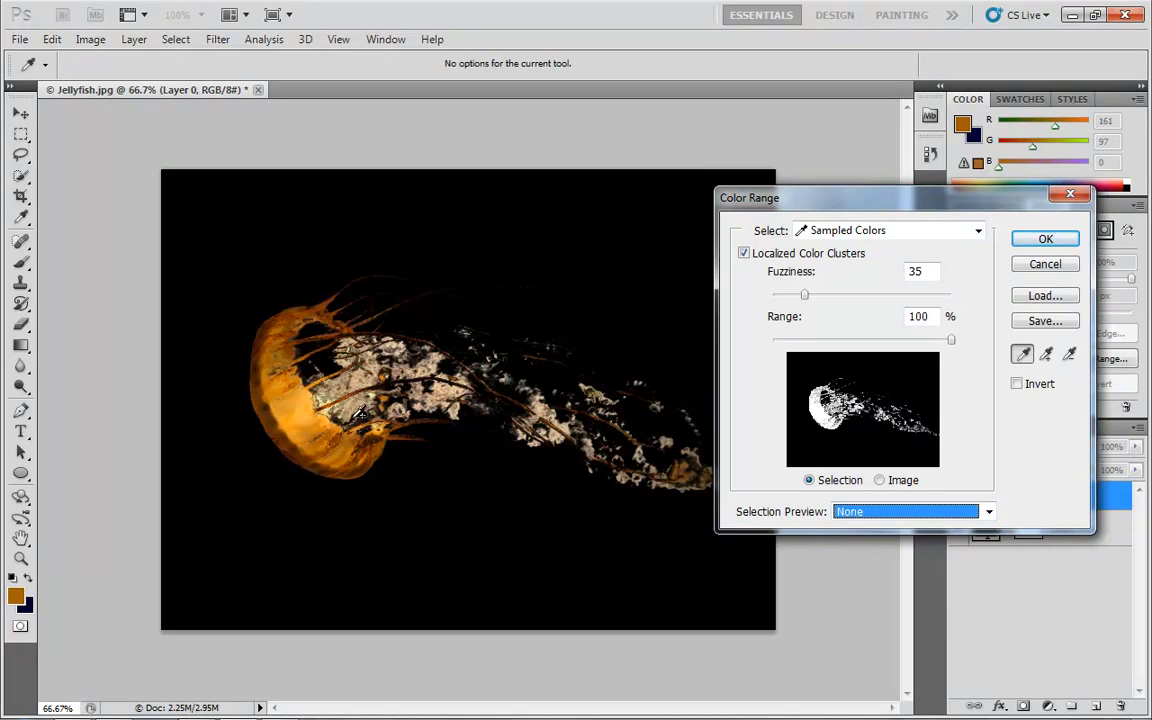
mouse_move(360, 416)
mouse_down()
mouse_move(420, 400)
mouse_move(553, 412)
mouse_move(505, 375)
mouse_move(525, 325)
mouse_move(575, 350)
mouse_move(593, 389)
mouse_move(420, 327)
mouse_move(350, 318)
mouse_move(383, 345)
mouse_move(345, 325)
mouse_move(500, 295)
mouse_up()
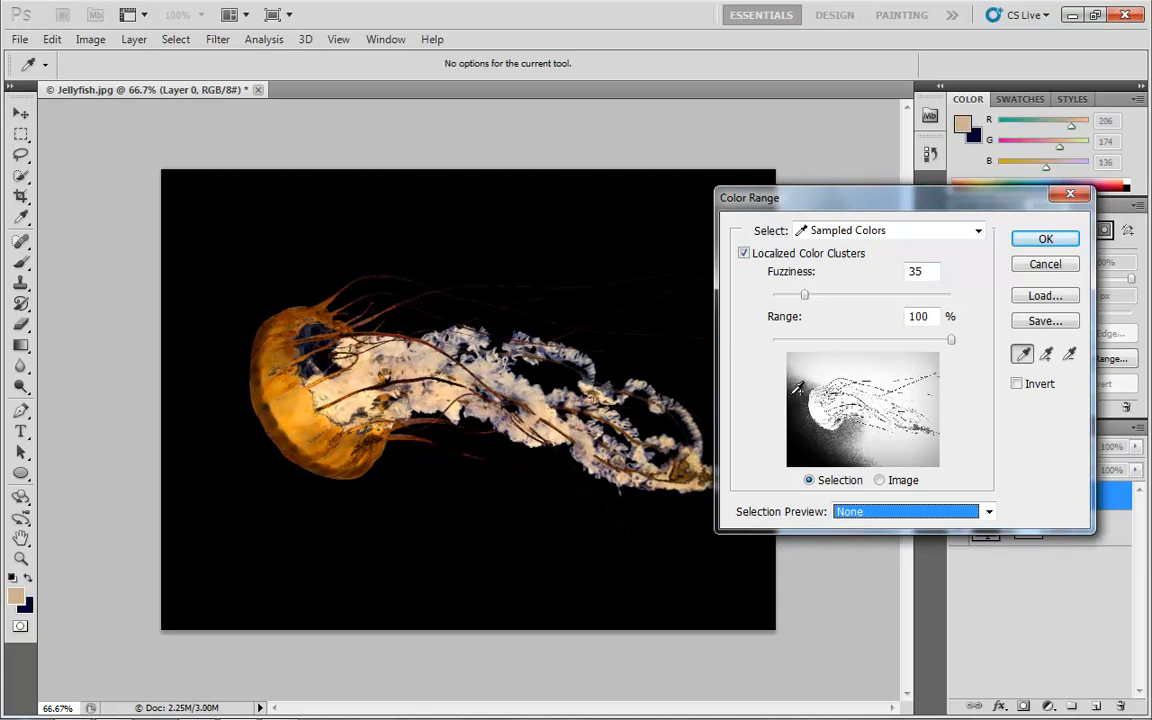
click(401, 405)
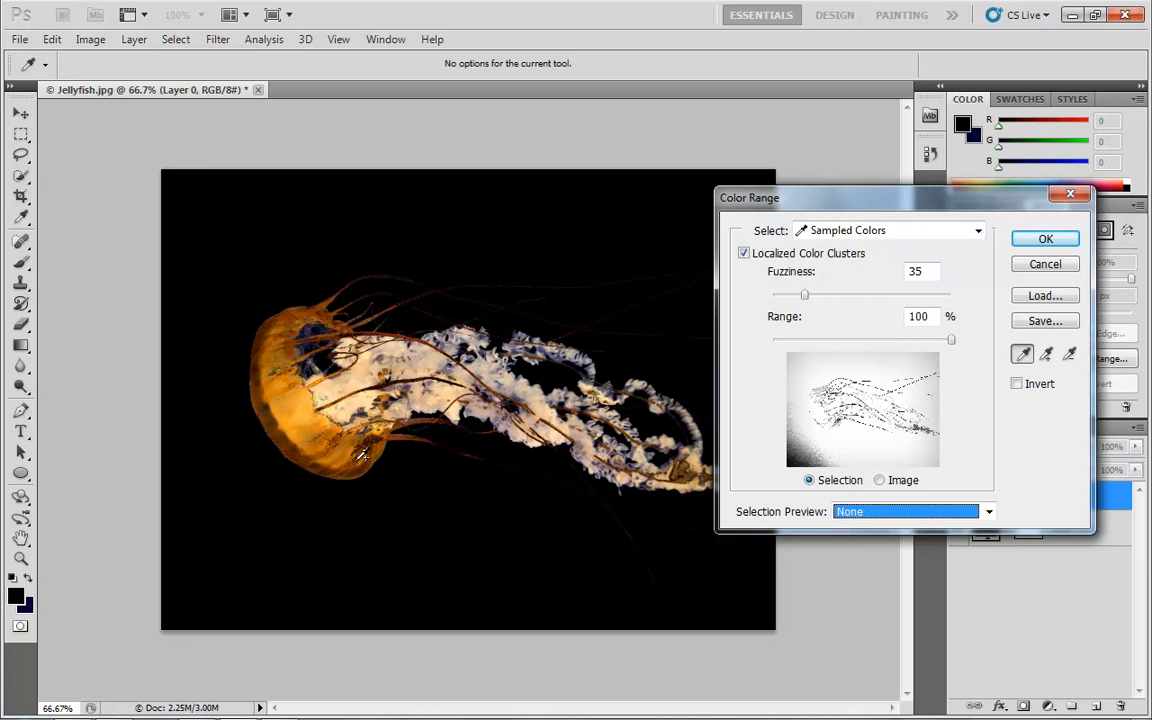
click(320, 420)
drag(320, 420, 286, 355)
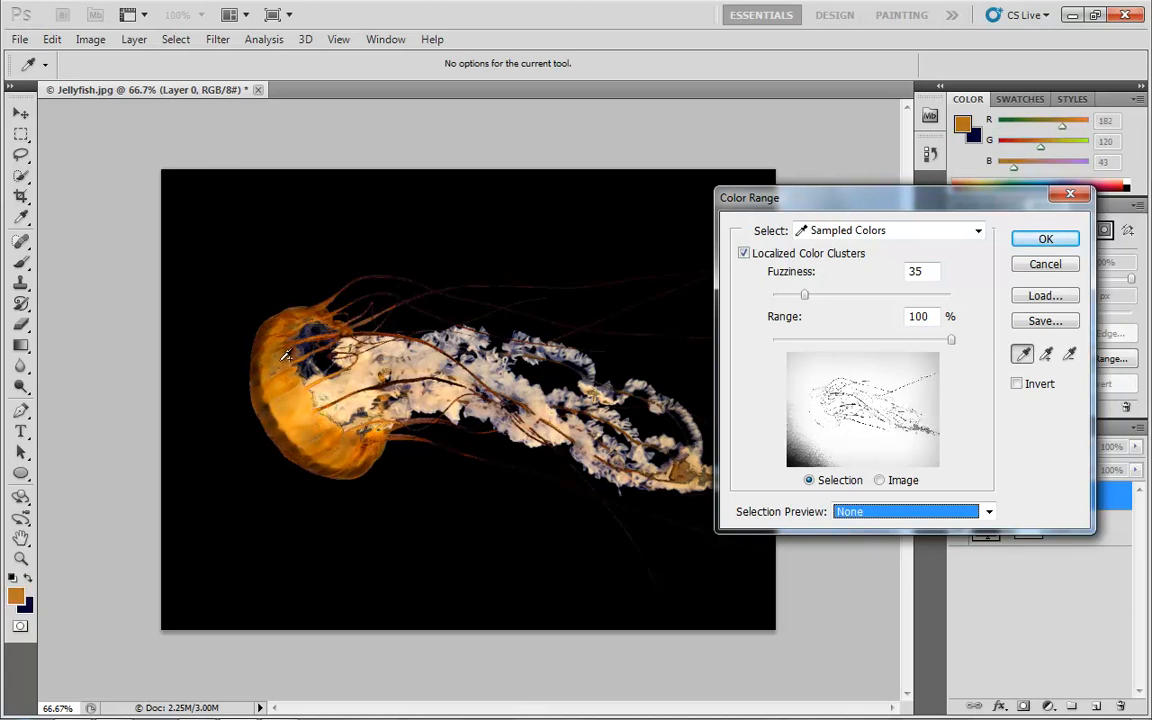
click(1045, 238)
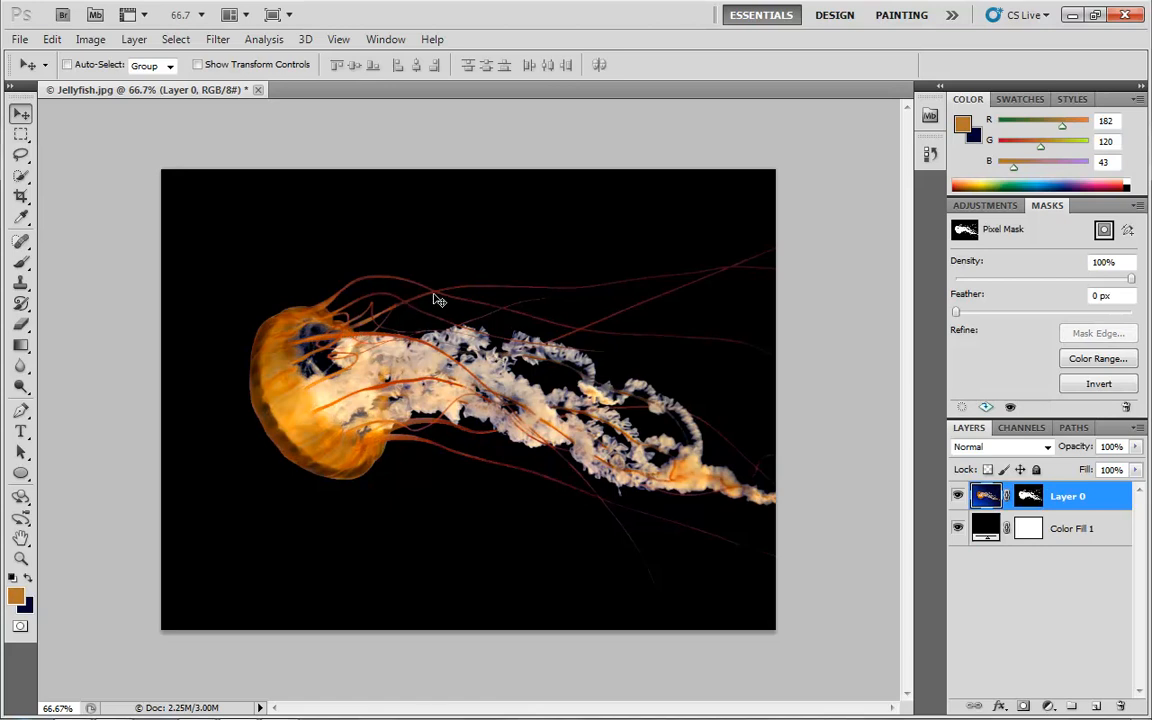
- Target Layer 0's mask and try its Density and an 8 px Feather, restoring them to 100% and 0 px
key(ctrl+backslash)
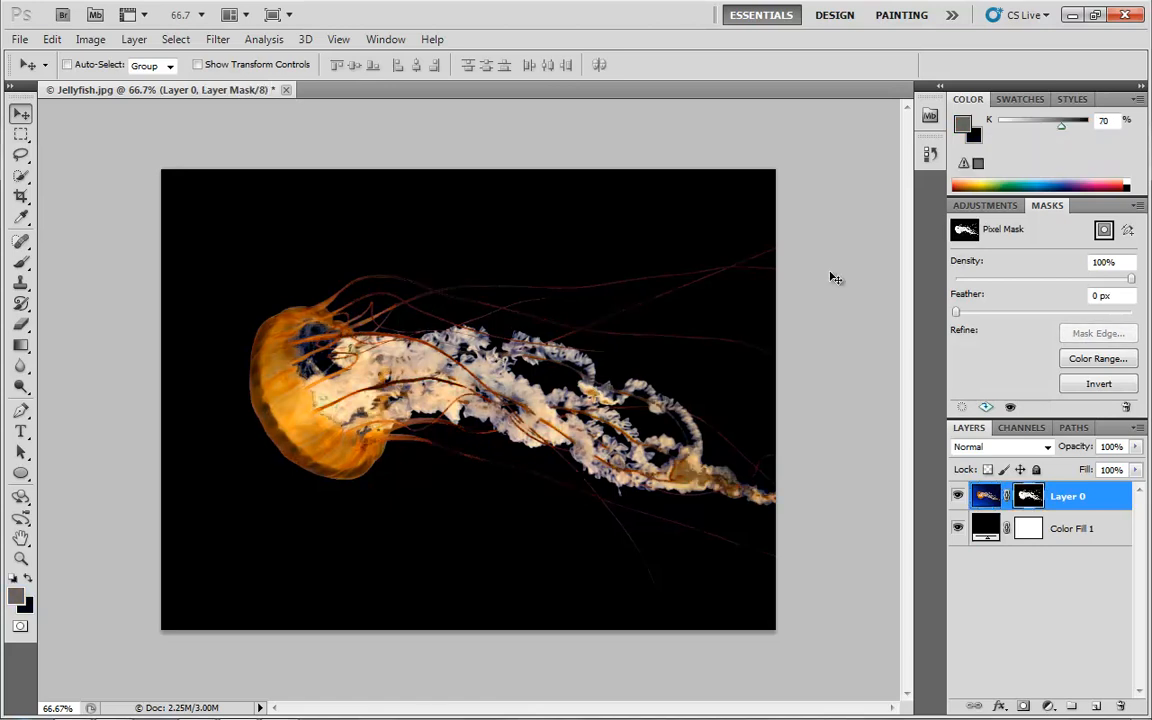
key(ctrl+2)
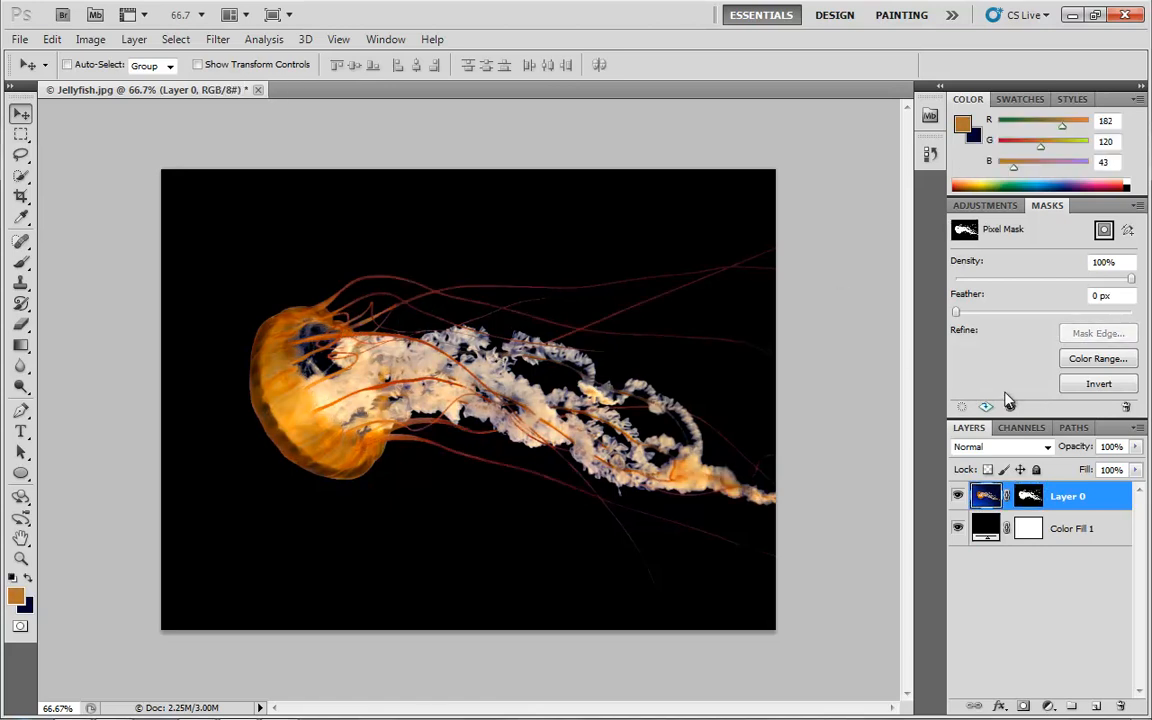
click(1030, 495)
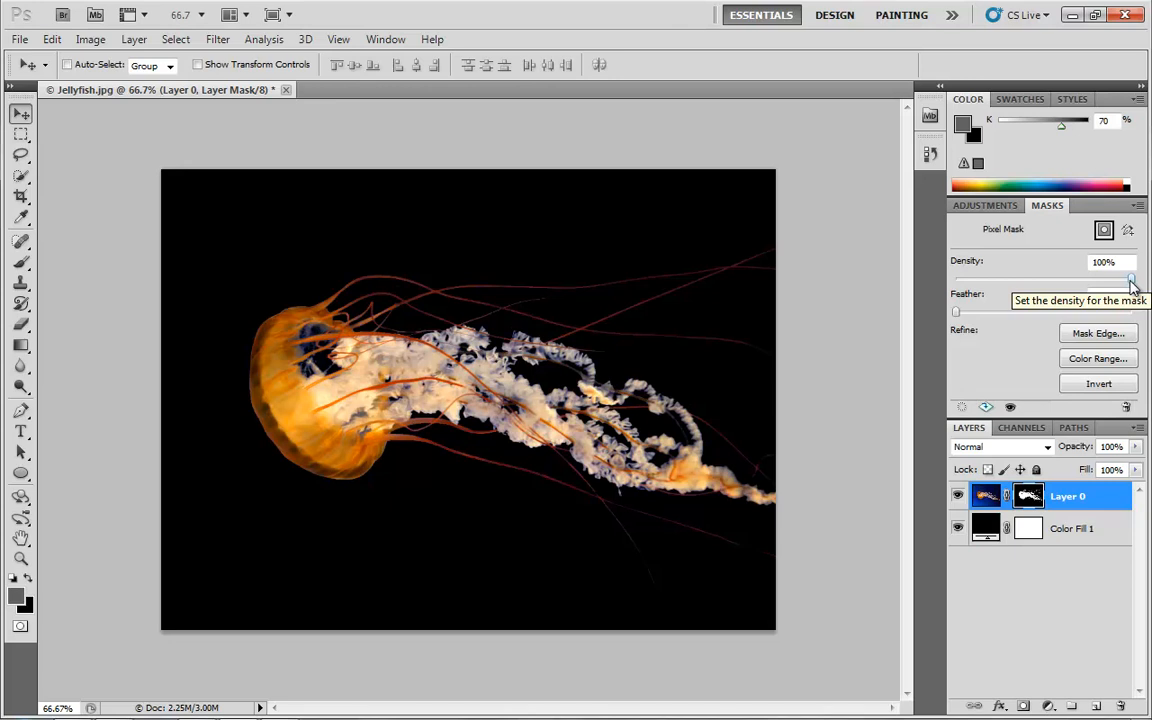
mouse_move(1132, 285)
mouse_down()
mouse_move(962, 288)
mouse_move(1150, 282)
mouse_up()
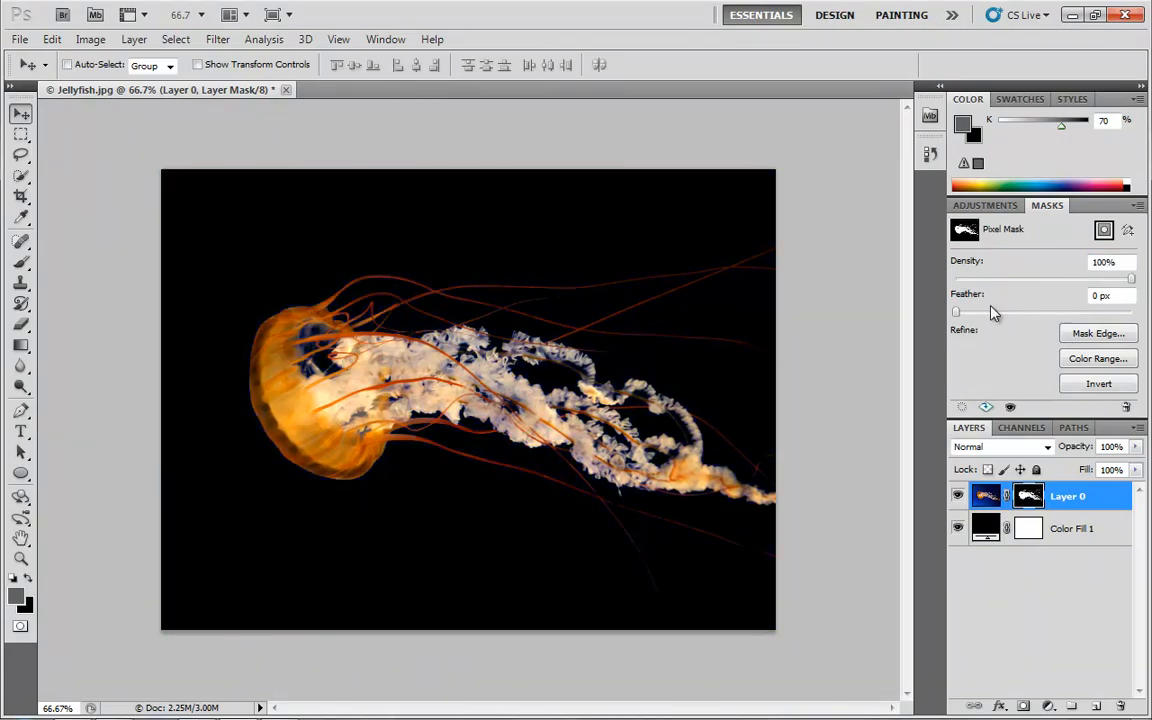
drag(993, 311, 1016, 319)
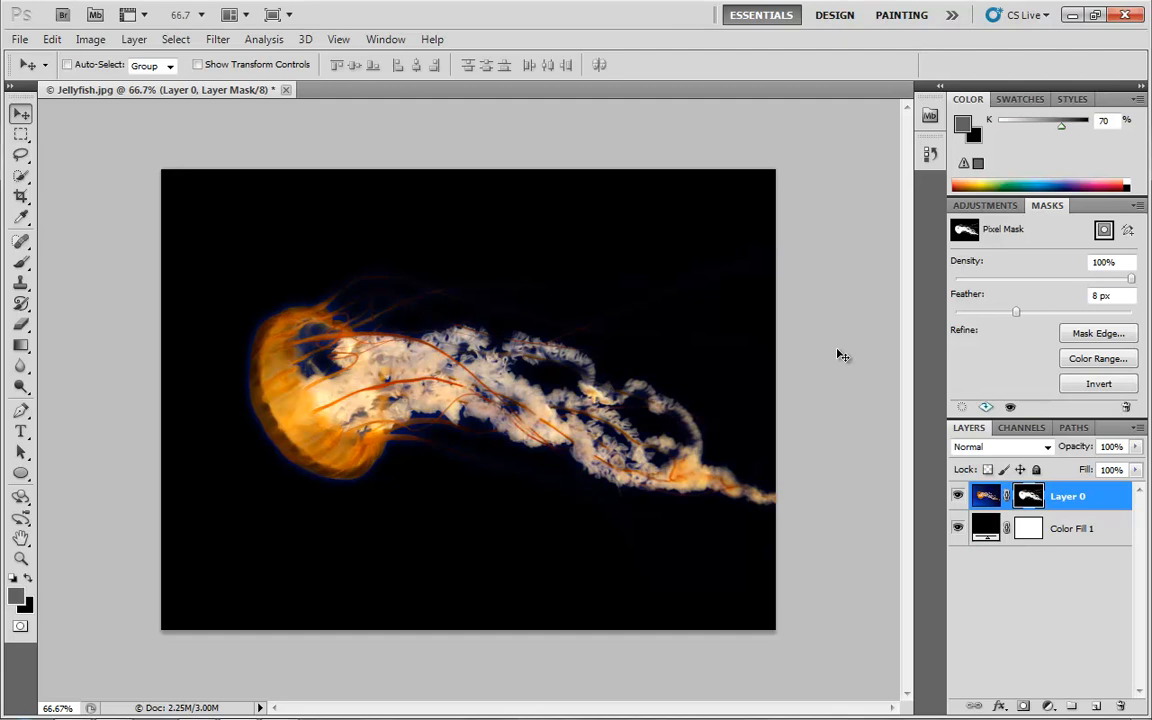
drag(1016, 311, 933, 311)
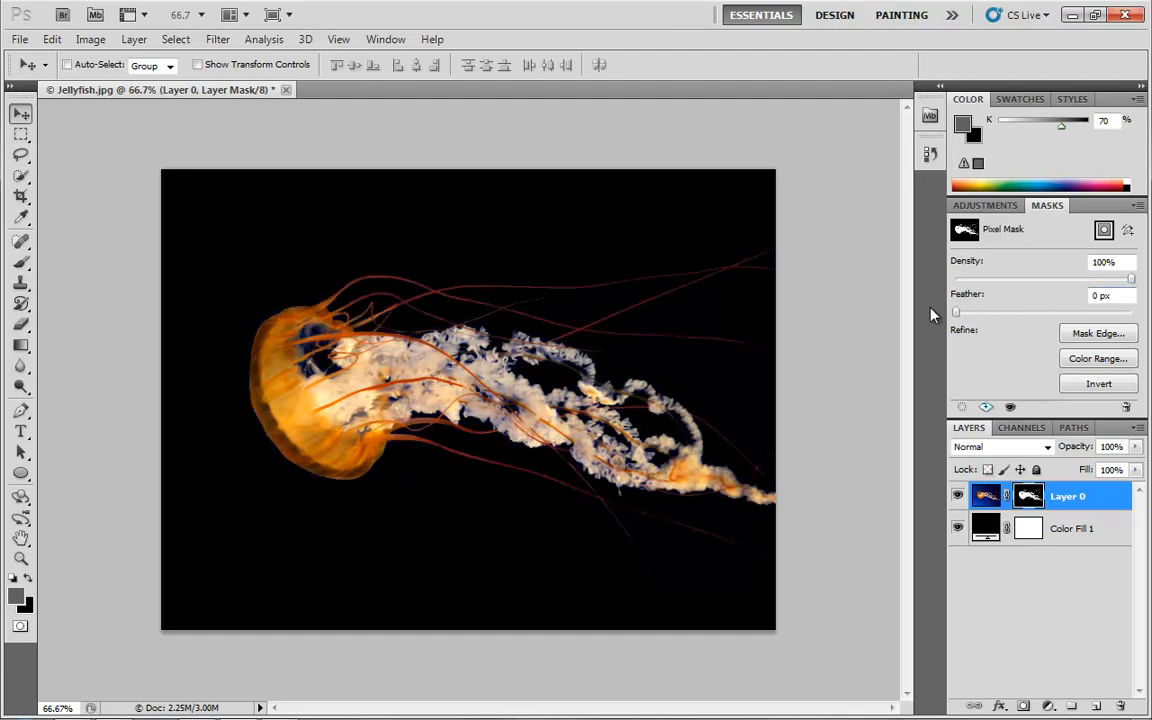
- Display Layer 0's mask on its own and try Smooth 62 with Contrast about 60% in Refine Mask
alt+click(1028, 502)
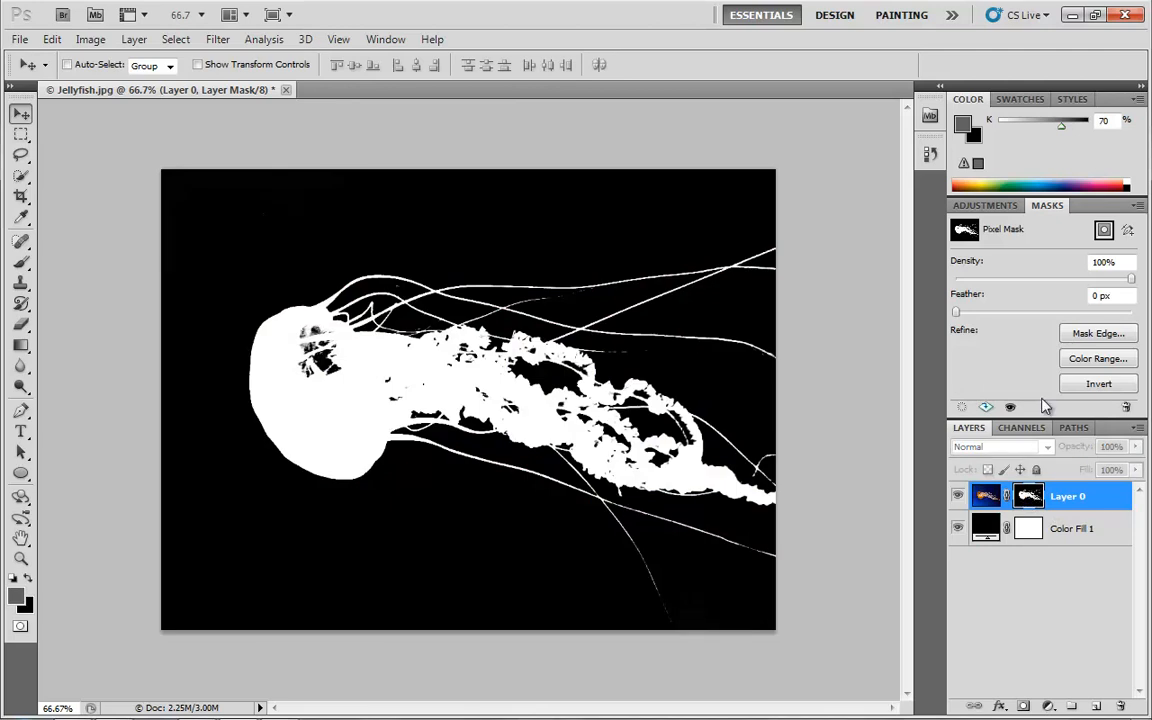
drag(966, 316, 933, 320)
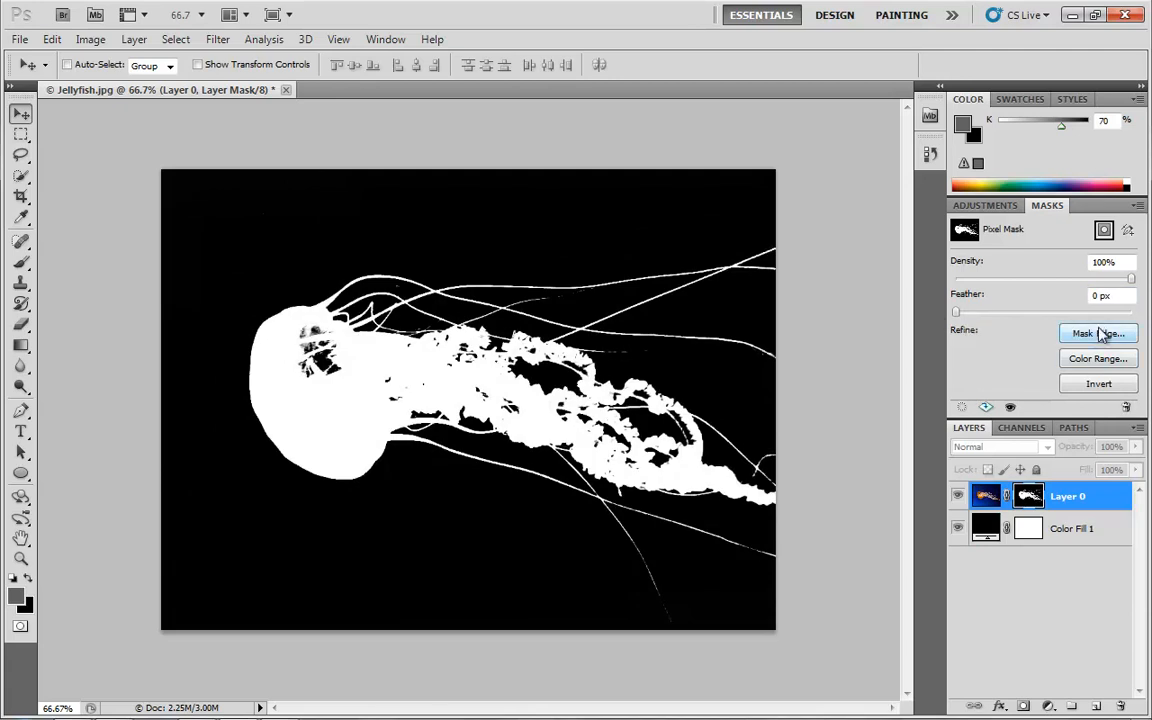
click(1103, 334)
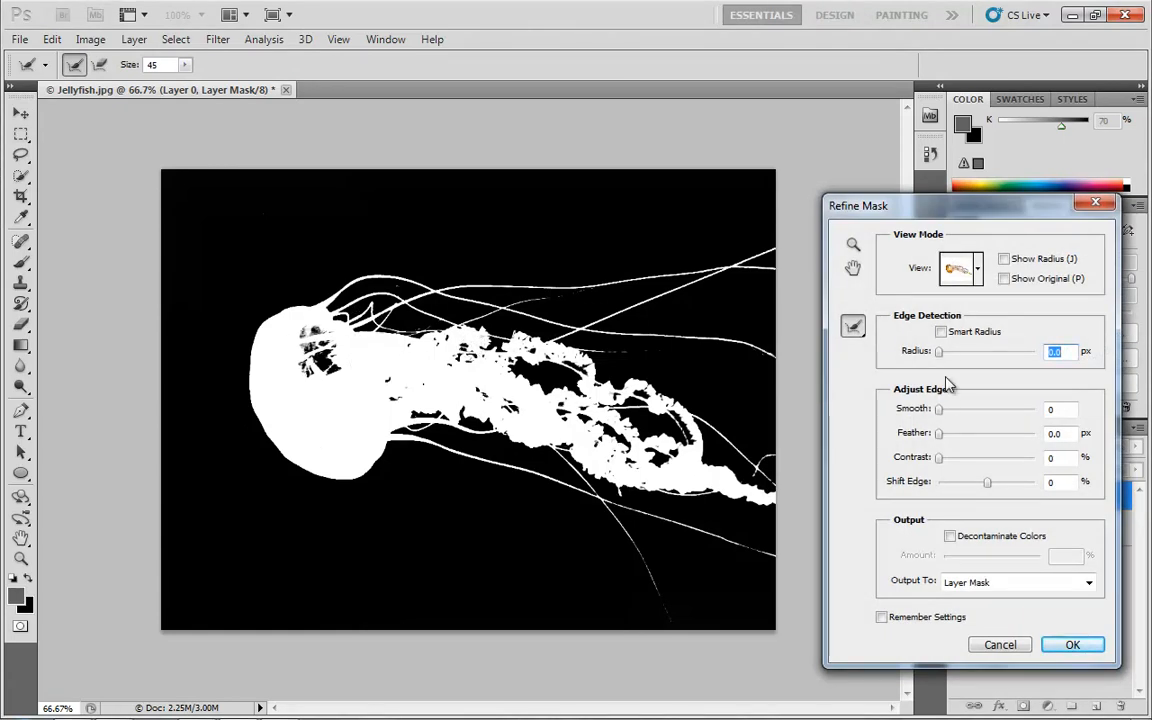
drag(941, 411, 868, 412)
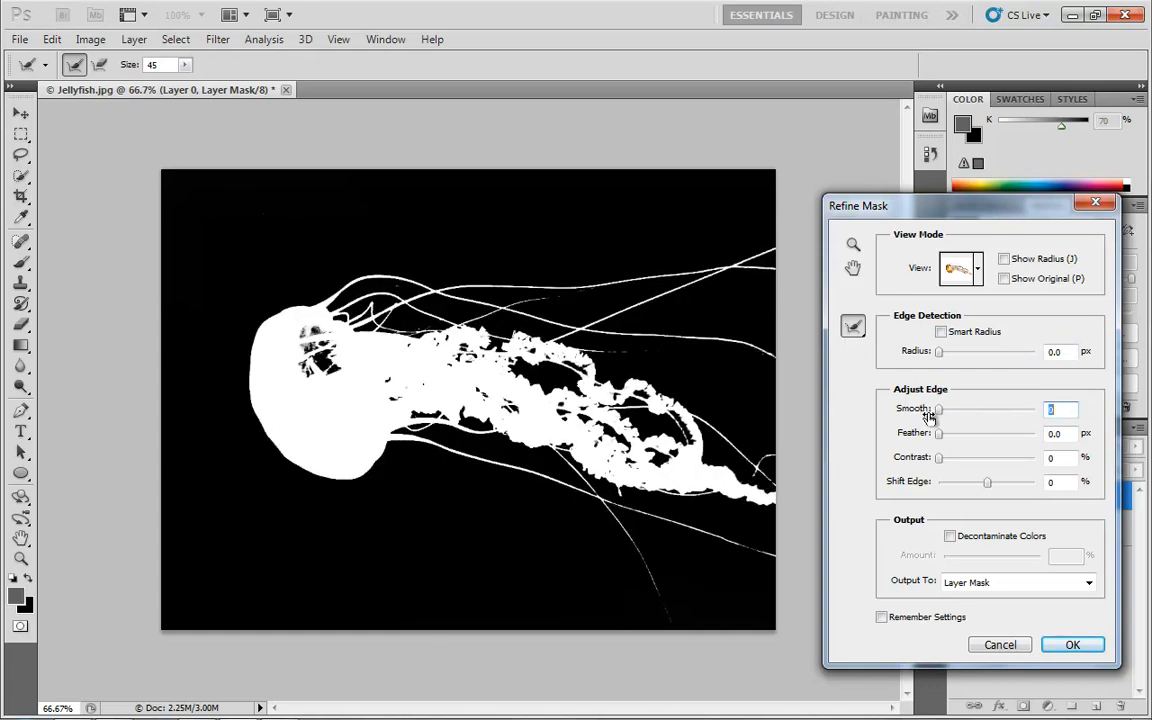
drag(945, 441, 998, 412)
mouse_move(945, 460)
mouse_down()
mouse_move(953, 468)
mouse_move(938, 460)
mouse_up()
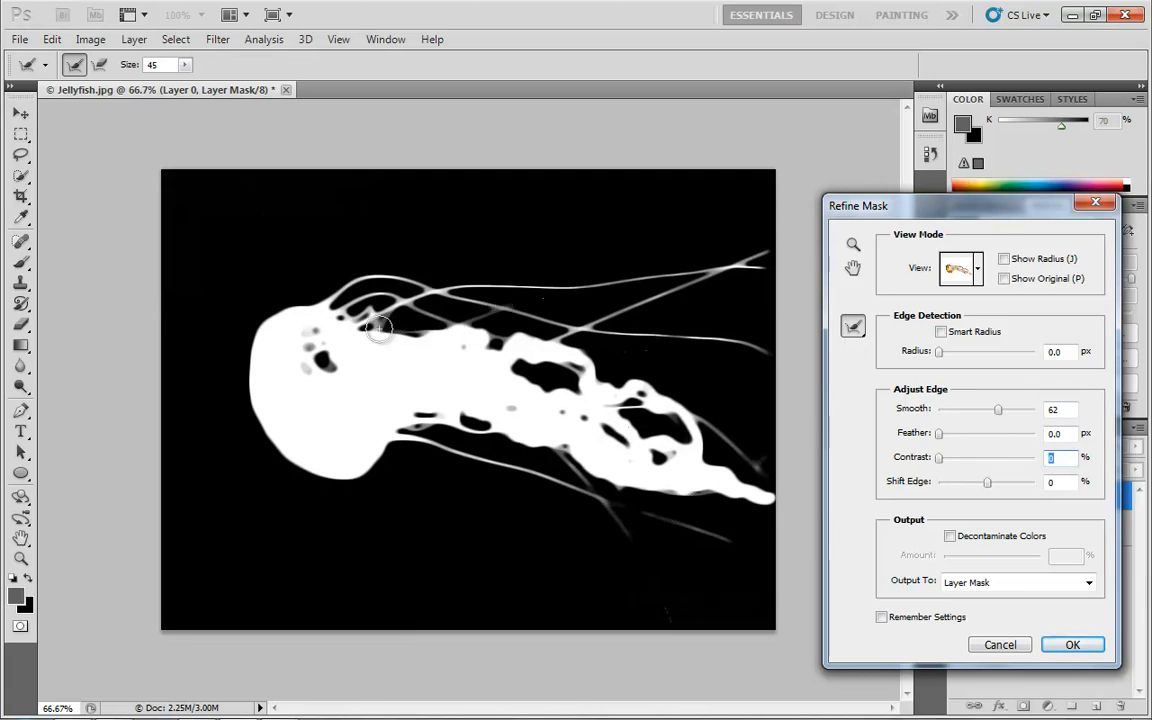
drag(938, 458, 1000, 465)
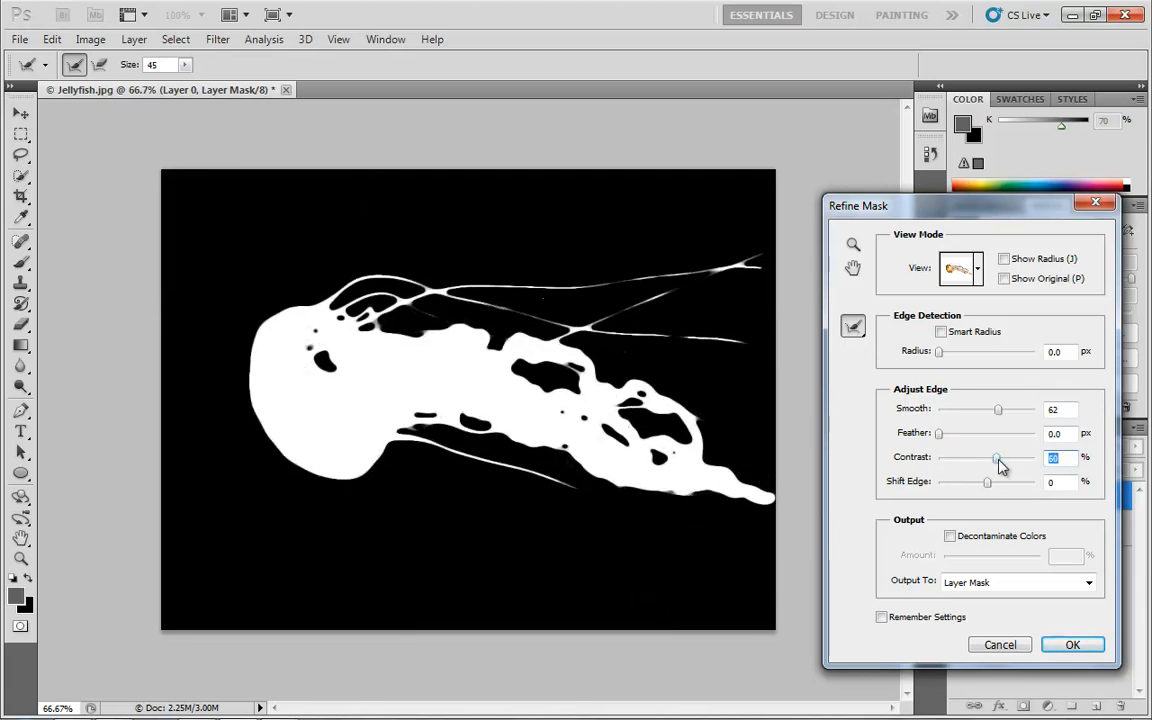
- Reset Smooth and Contrast to 0, cancel Refine Mask, and return from the mask display to the image
drag(998, 409, 840, 428)
drag(990, 463, 817, 419)
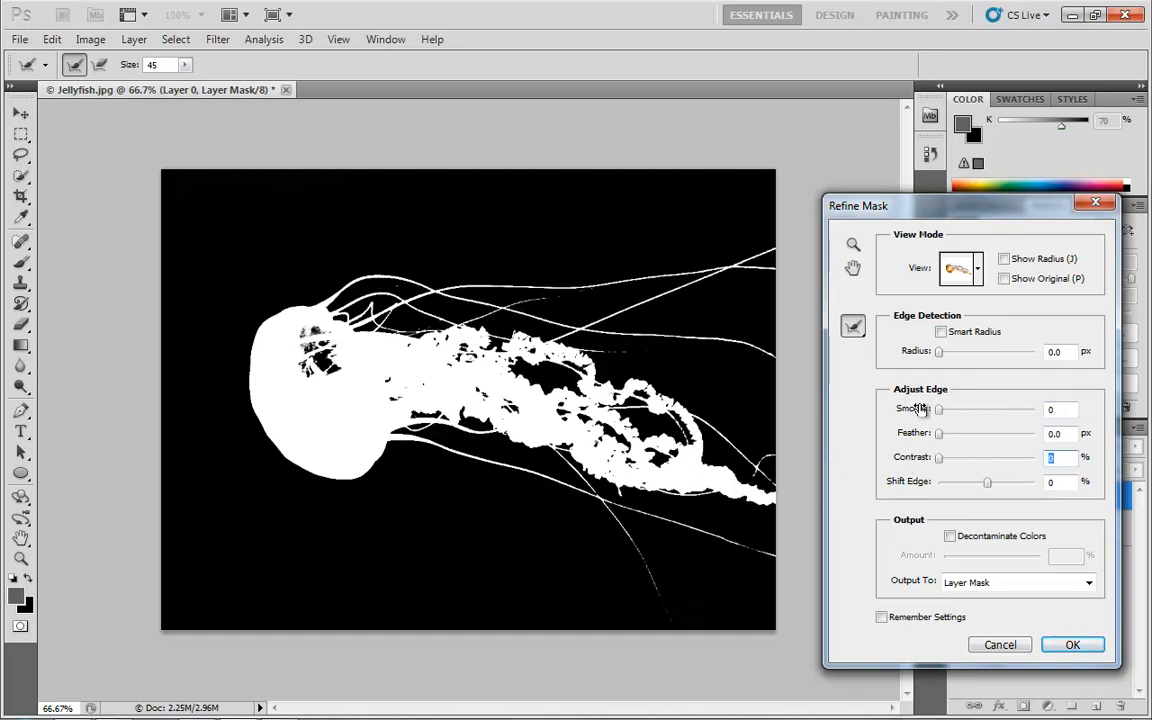
click(996, 646)
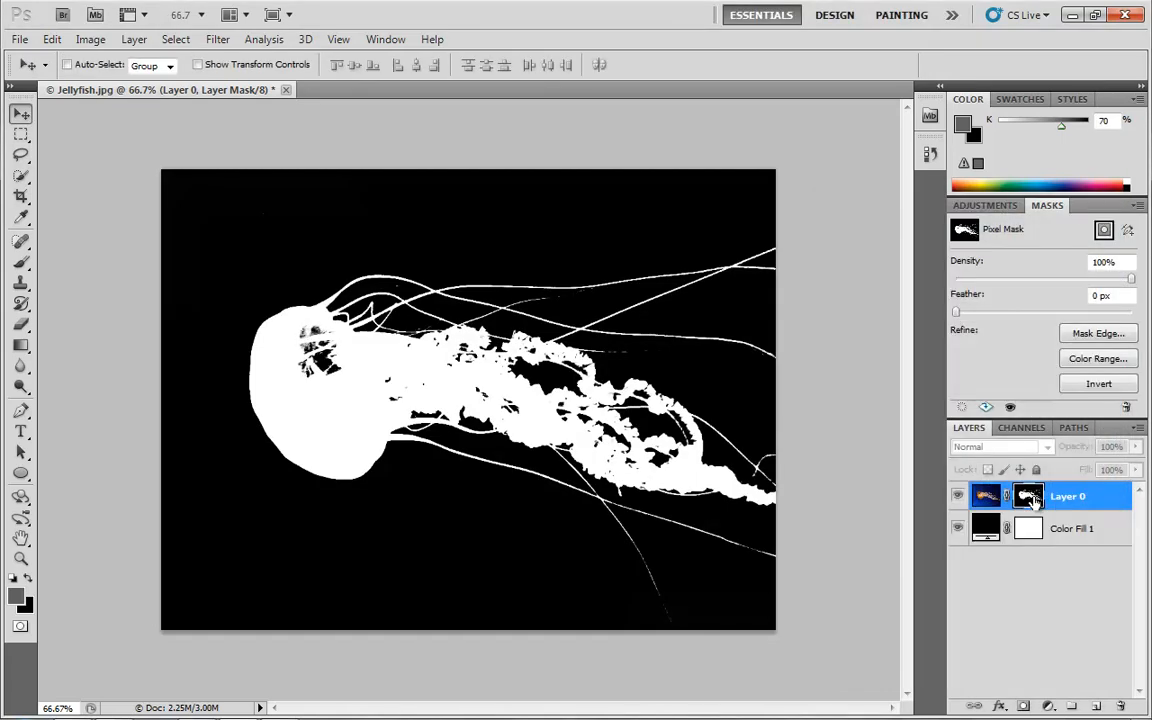
alt+click(1032, 500)
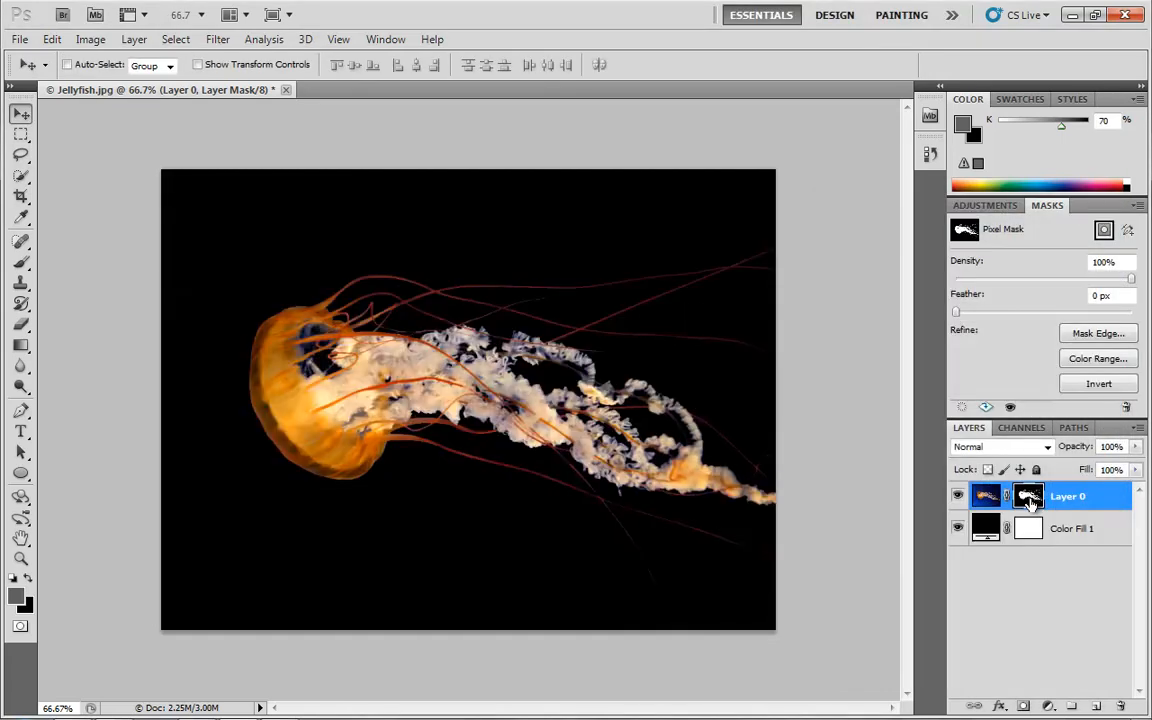
- Change the Color Fill 1 layer behind the jellyfish to dark green #0b2f13, trying dark red and navy on the way
double_click(986, 527)
click(774, 396)
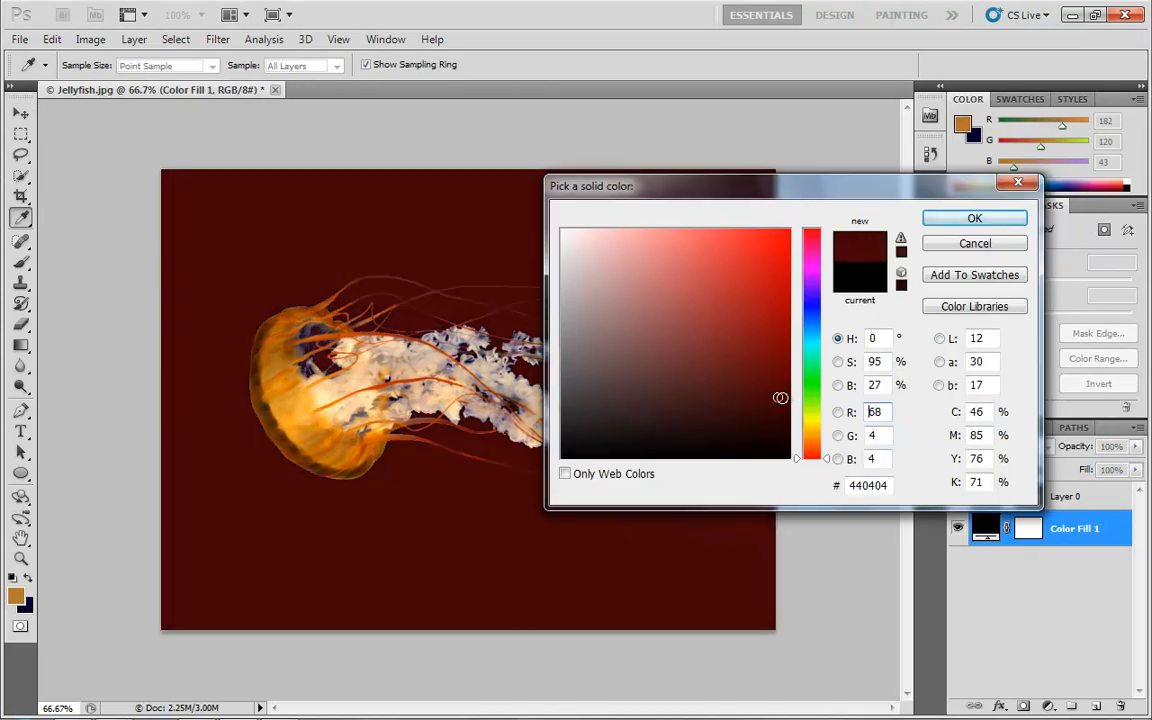
click(811, 316)
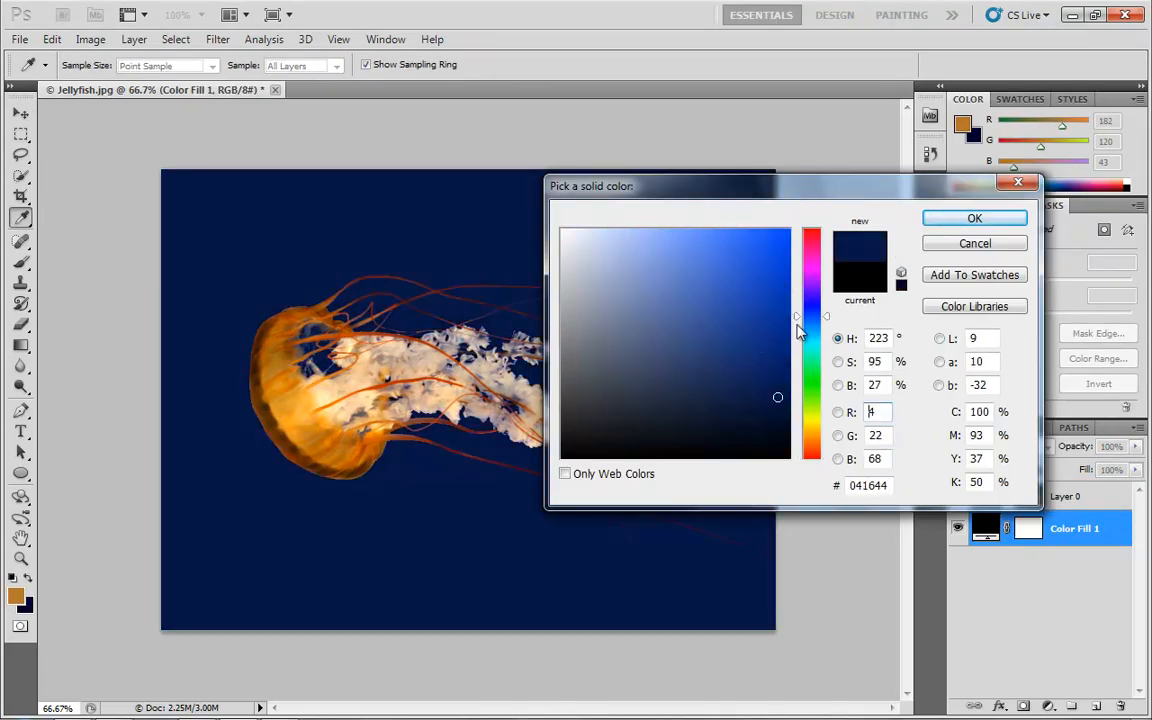
click(811, 374)
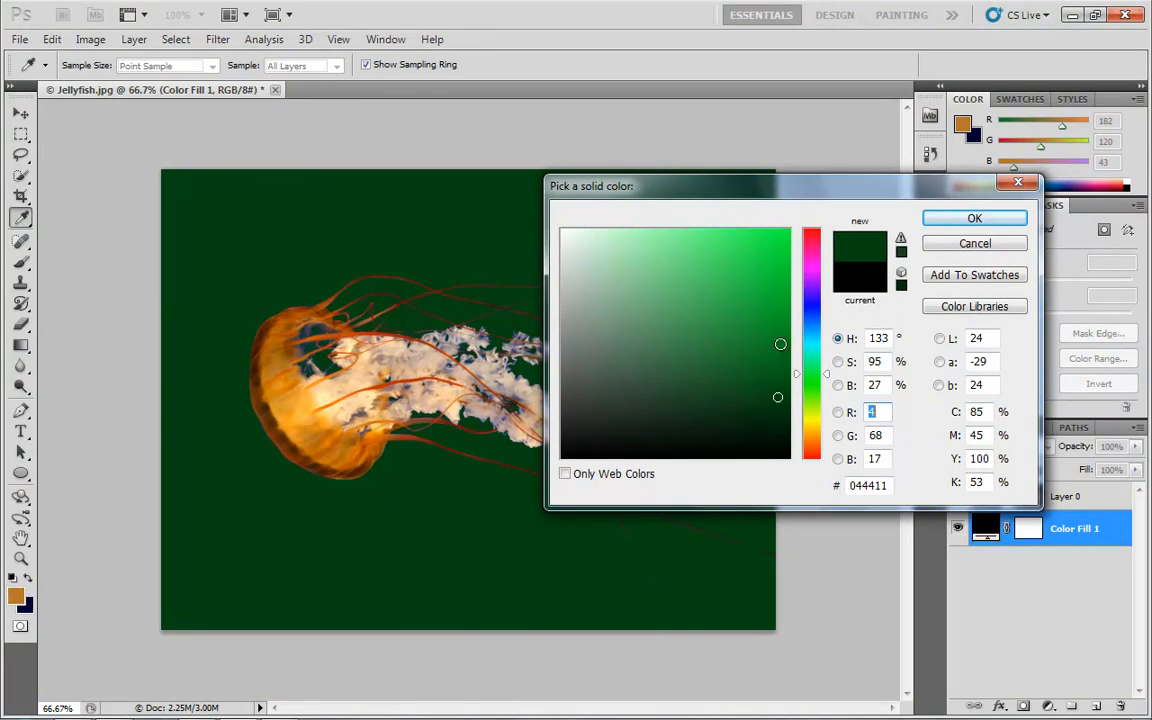
click(784, 338)
drag(763, 343, 735, 415)
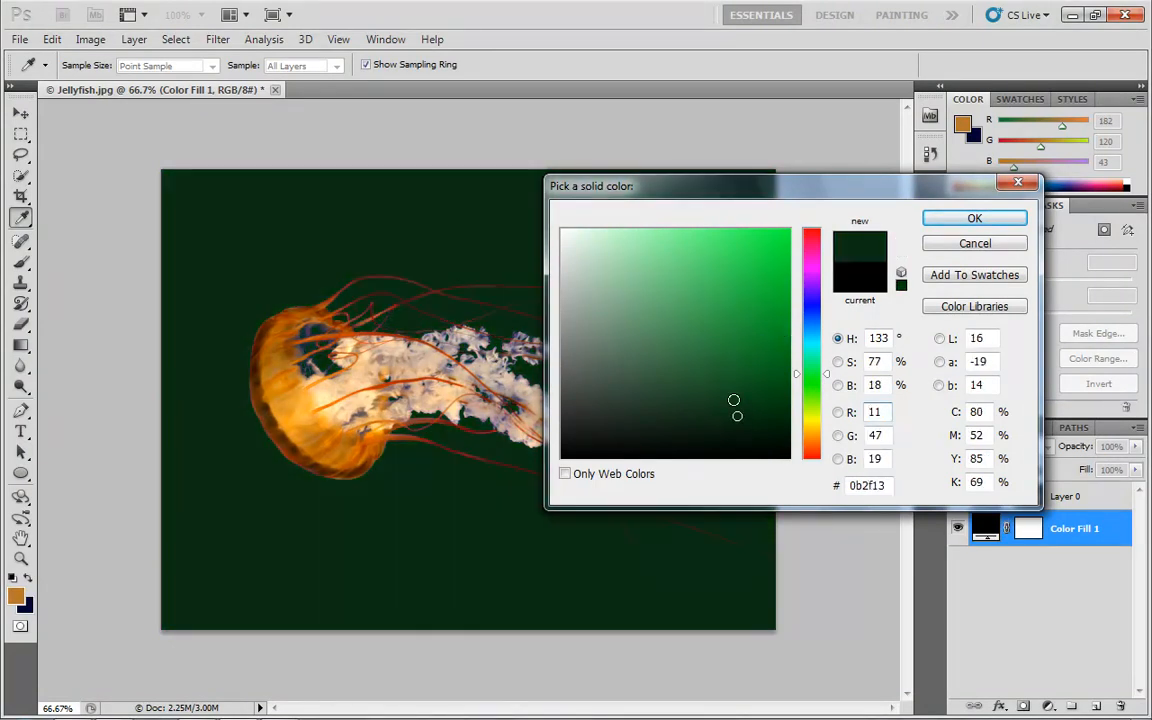
click(970, 219)
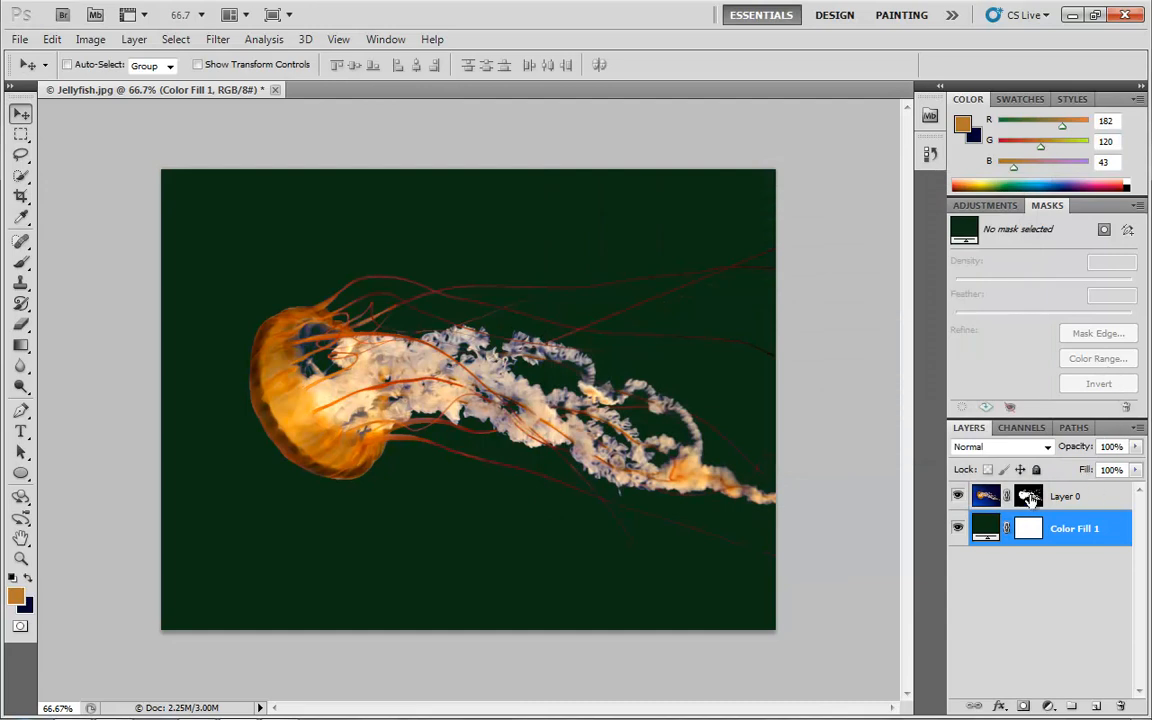
- Open Refine Mask for Layer 0's mask and set Shift Edge to 0%
click(1029, 497)
click(1098, 333)
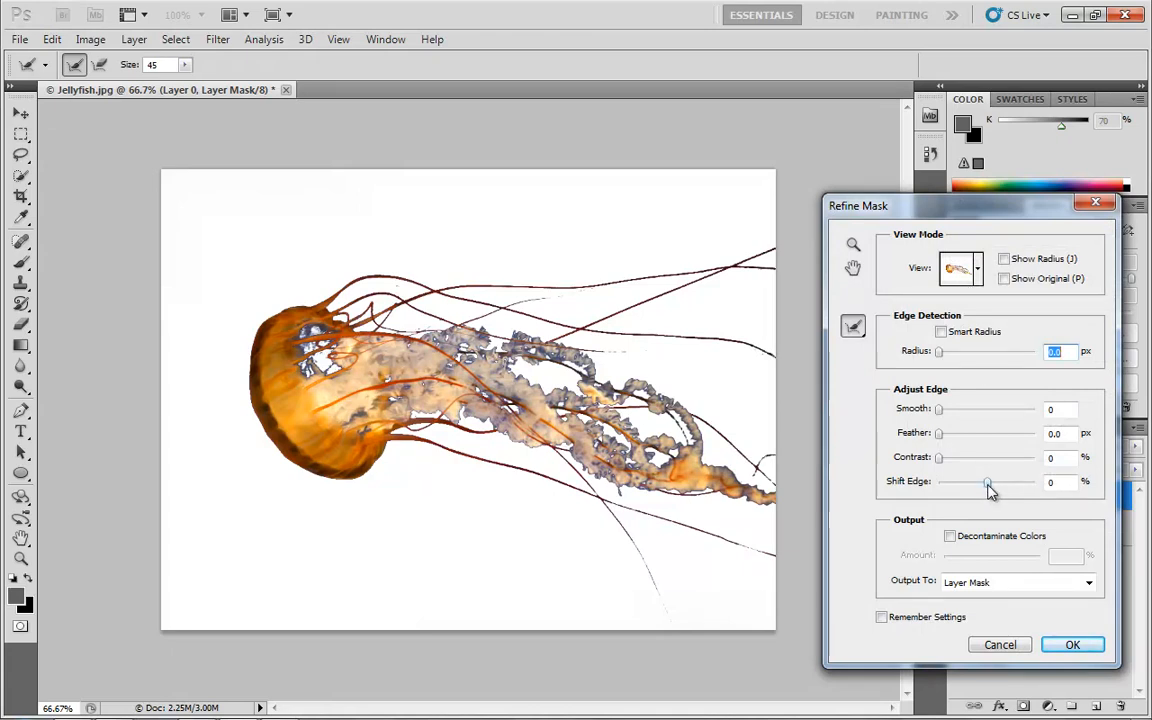
mouse_move(988, 485)
mouse_down()
mouse_move(1028, 488)
mouse_move(870, 486)
mouse_move(988, 486)
mouse_up()
double_click(1063, 483)
text(0)
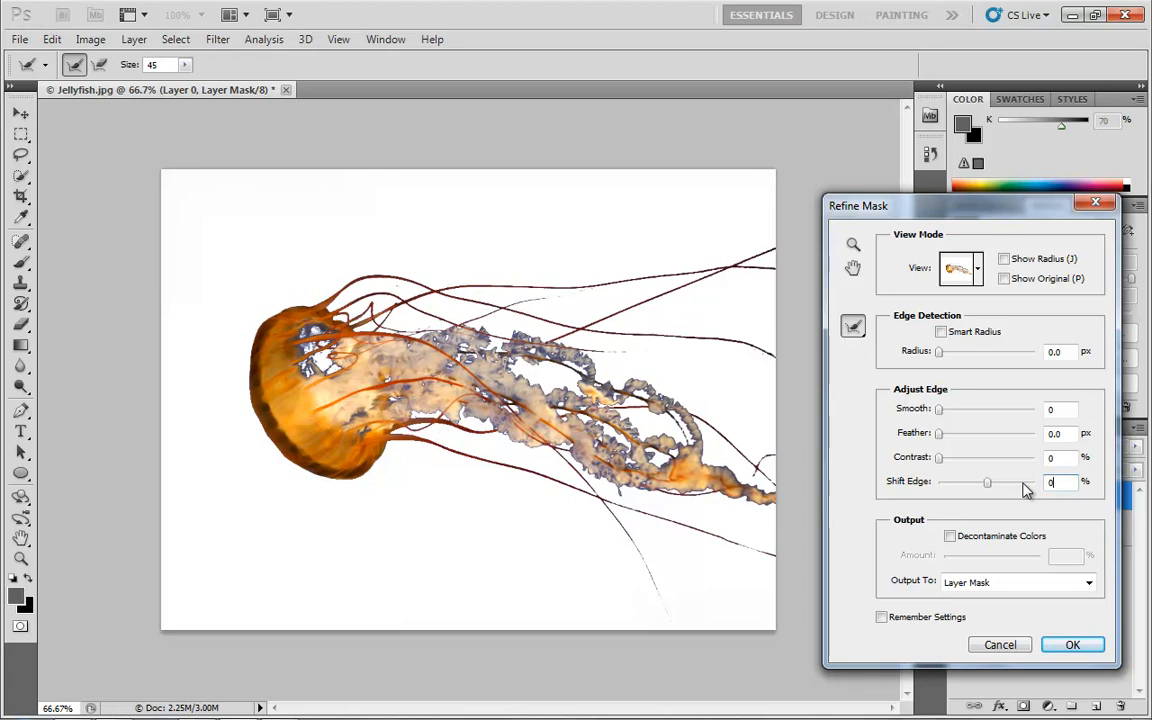
- Preview the mask in the Reveal Layer and On White views, and compare the original and refined mask
click(953, 272)
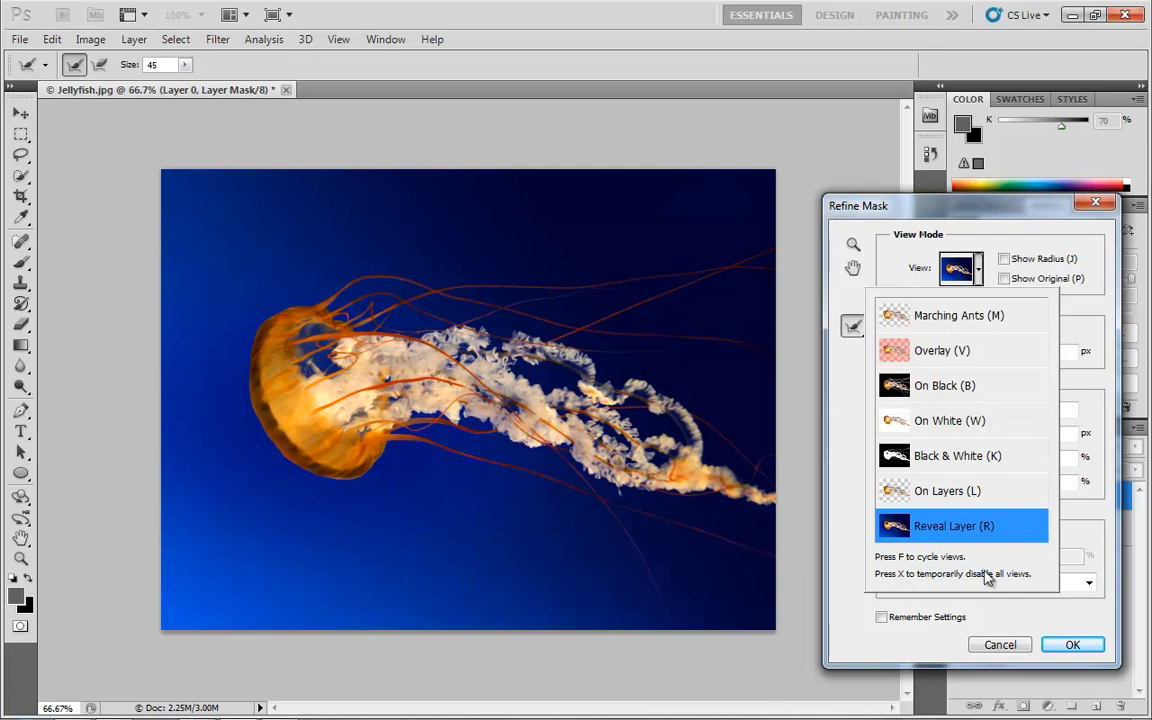
click(945, 425)
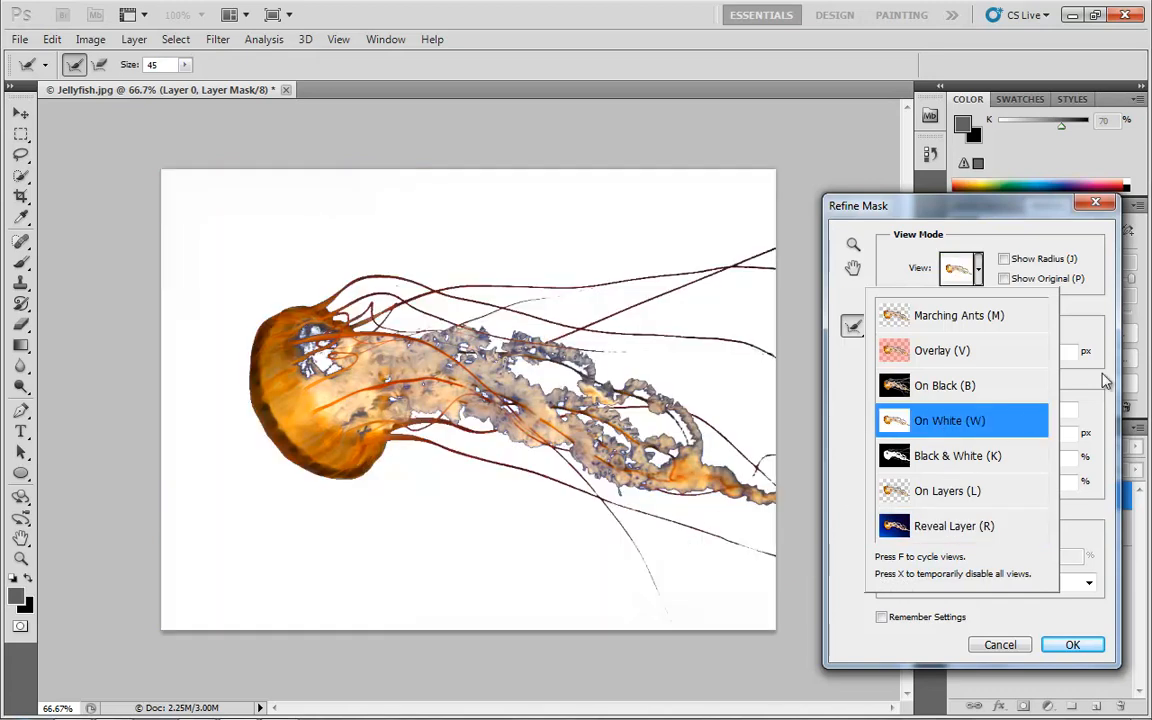
key(p)
key(p)
key(p)
key(p)
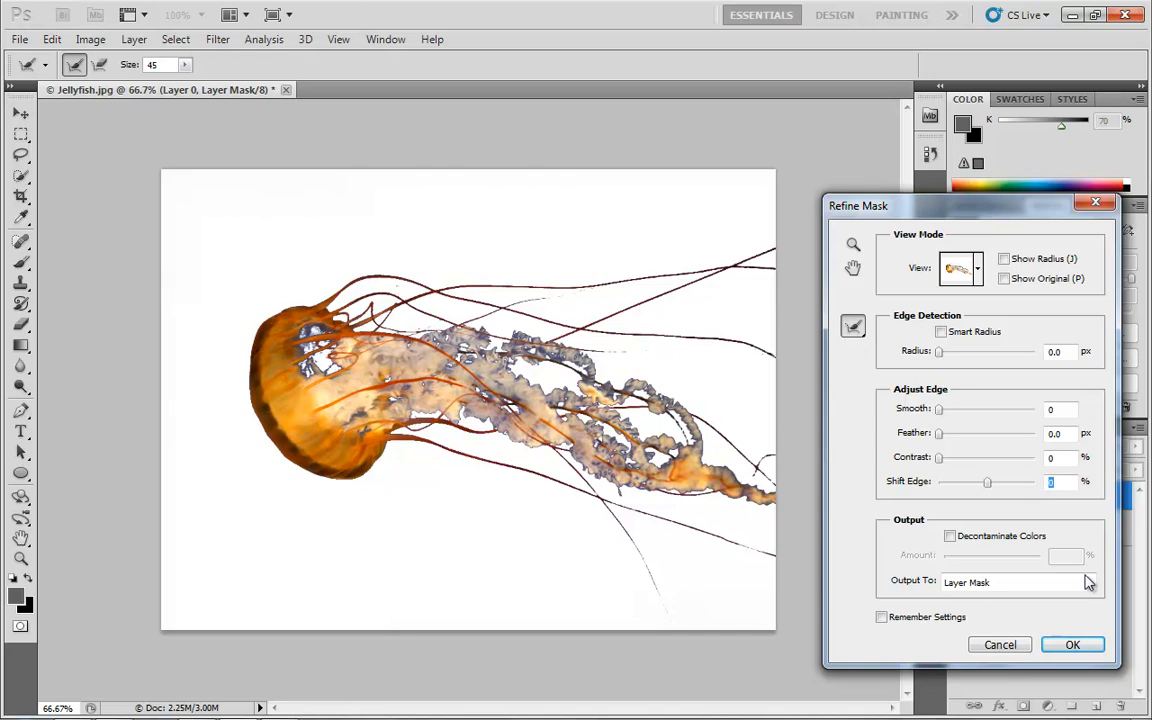
- Try Decontaminate Colors at more than 50% for the refined mask, and turn it off again
click(949, 536)
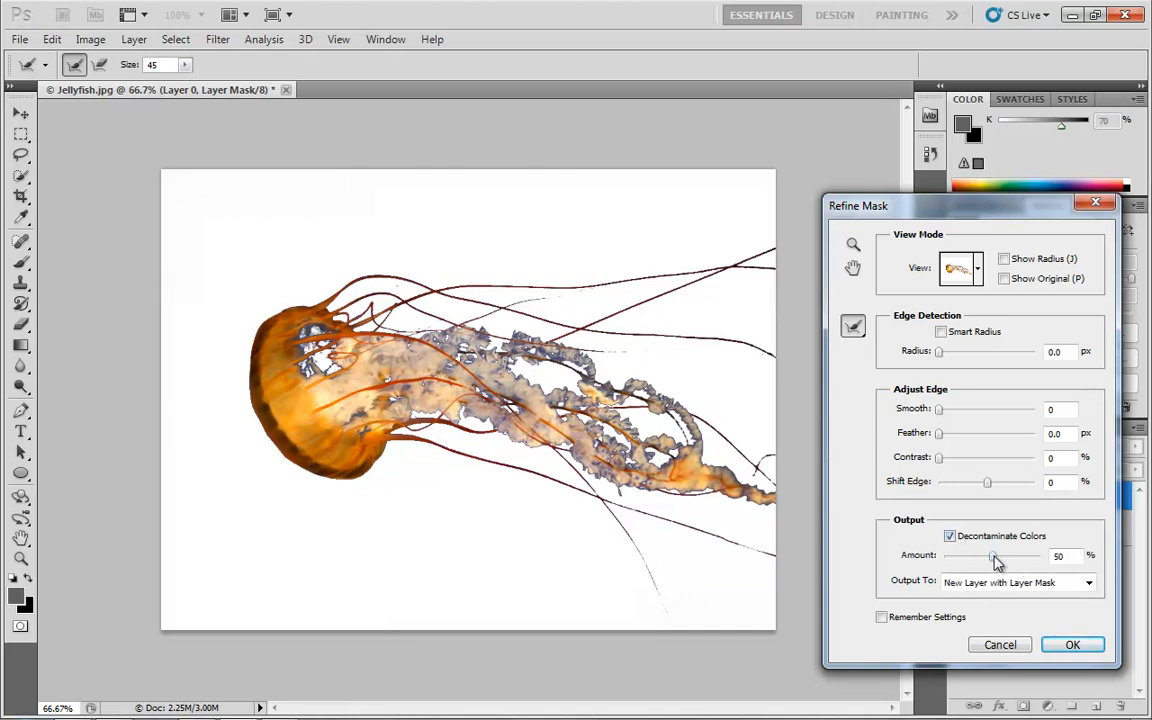
drag(997, 563, 1021, 556)
click(951, 536)
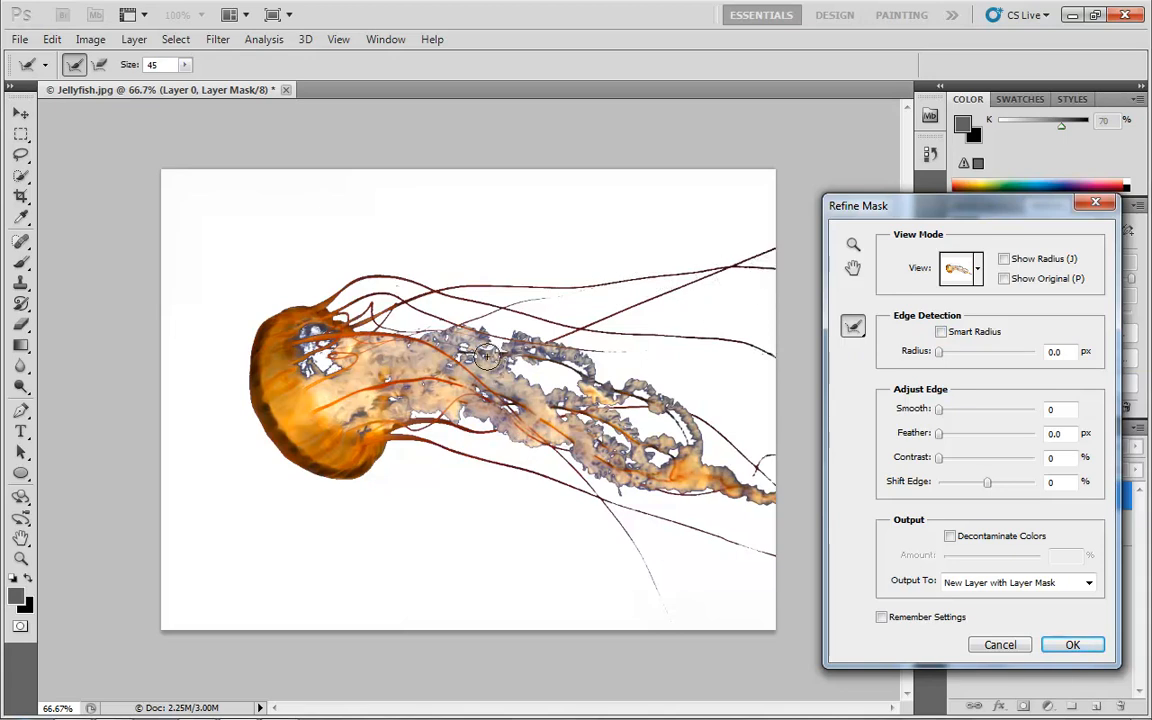
- View the mask as Reveal Layer with Show Radius on, and set the edge detection Radius to about 23.2 px
click(958, 268)
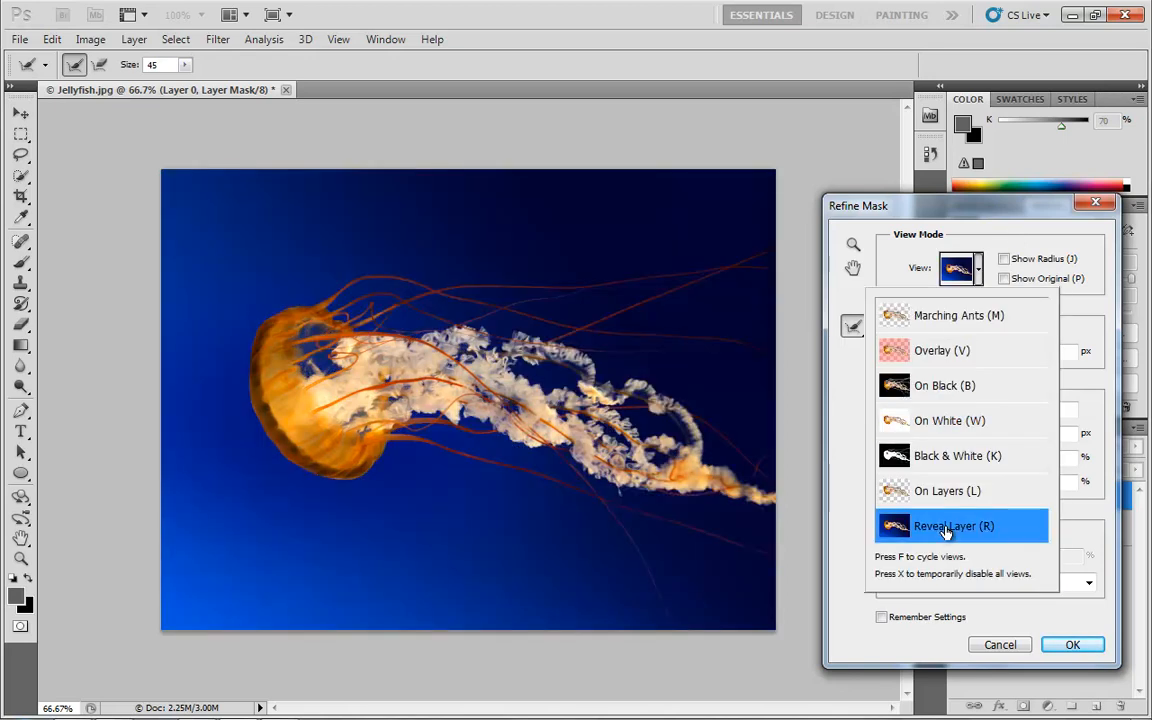
click(1004, 259)
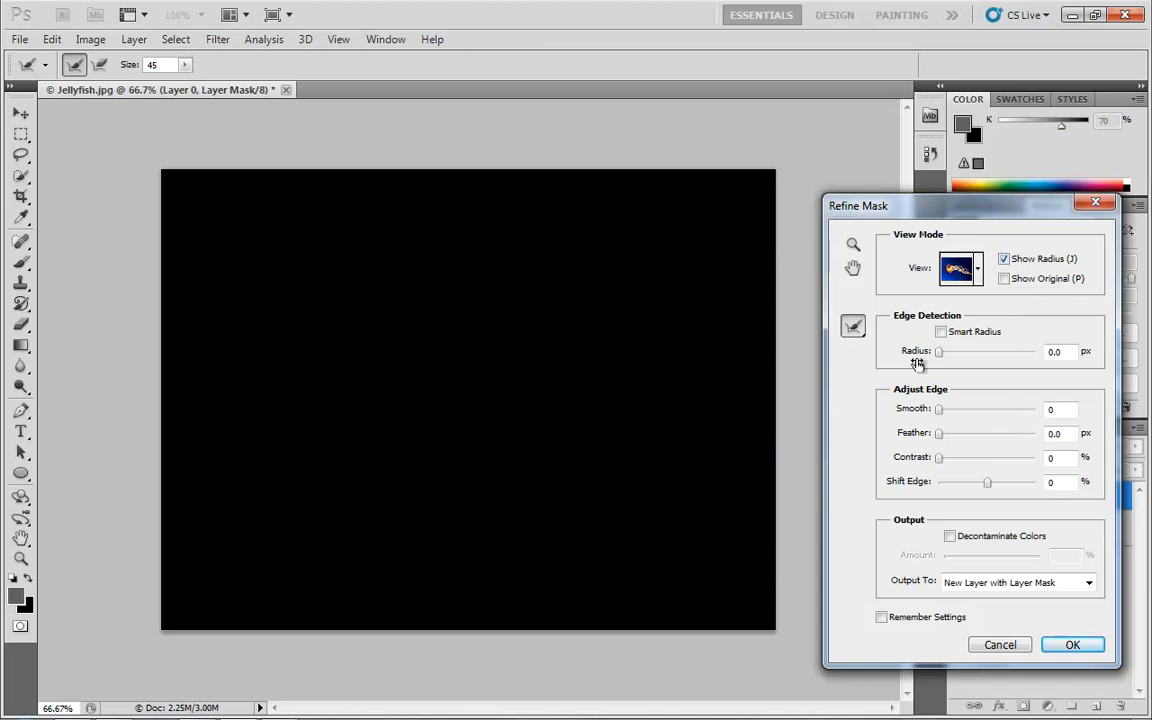
drag(943, 358, 988, 359)
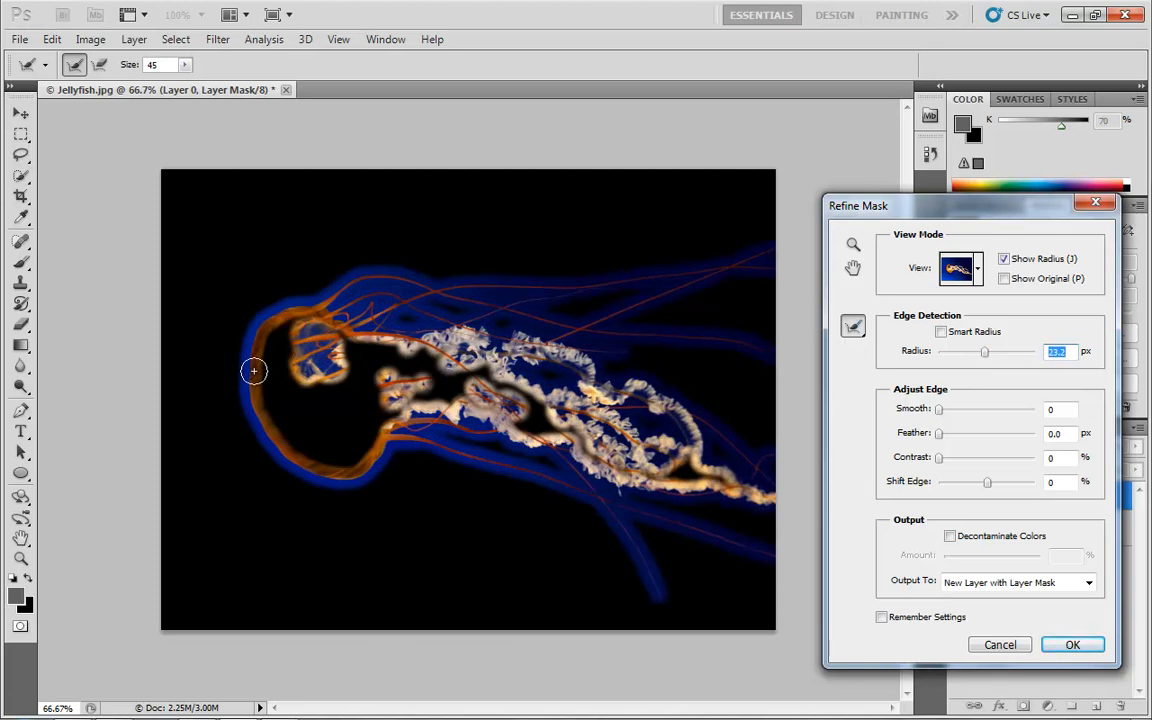
- Set the edge detection Radius to 5.8 px in Refine Mask
mouse_move(255, 418)
mouse_down()
mouse_move(278, 455)
mouse_move(314, 471)
mouse_move(379, 463)
mouse_up()
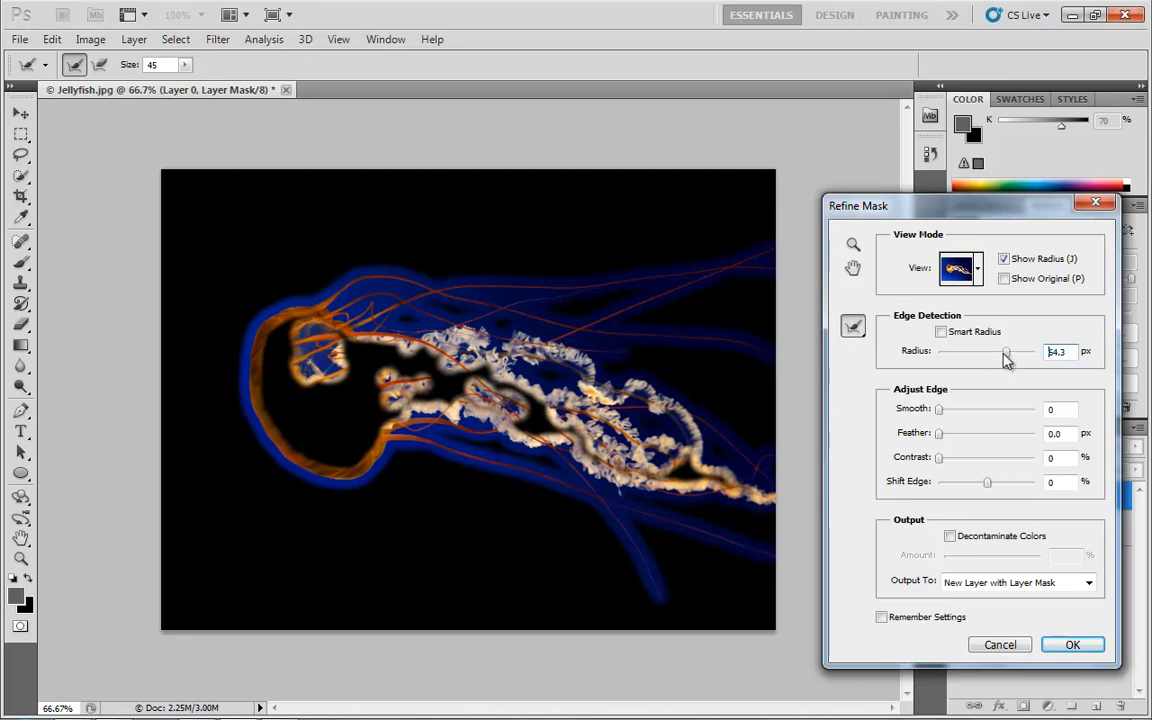
mouse_move(985, 352)
mouse_down()
mouse_move(1040, 358)
mouse_move(956, 357)
mouse_move(986, 360)
mouse_move(990, 372)
mouse_move(967, 353)
mouse_up()
click(960, 357)
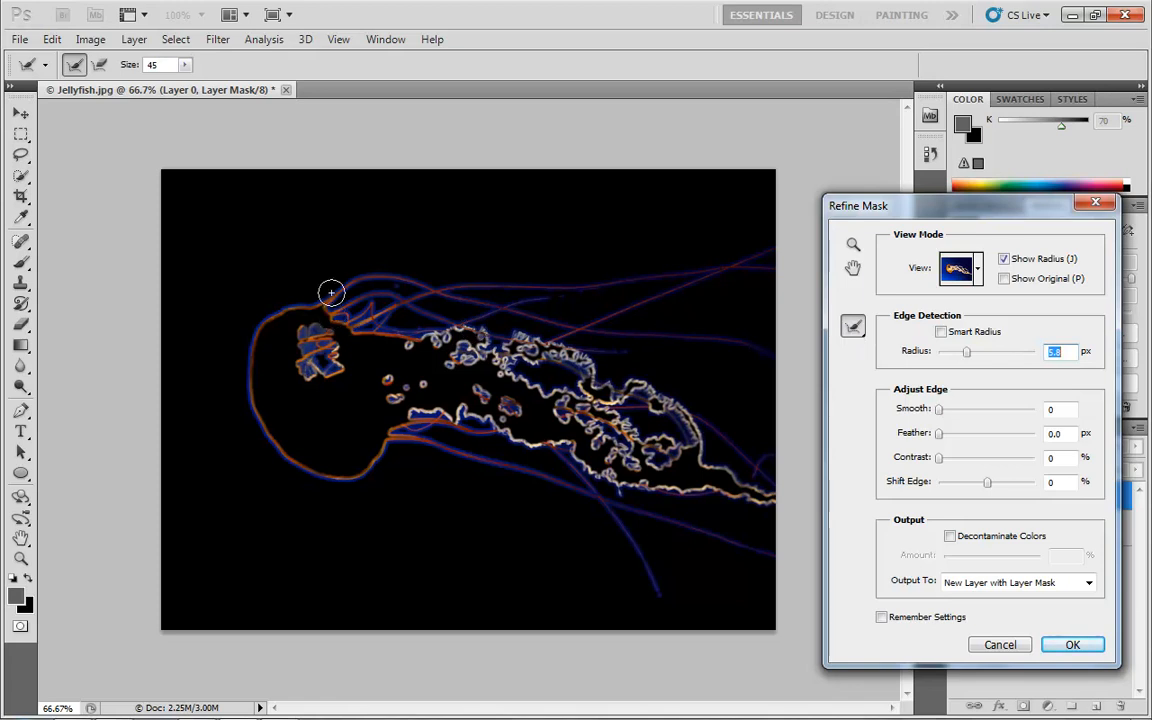
click(251, 226)
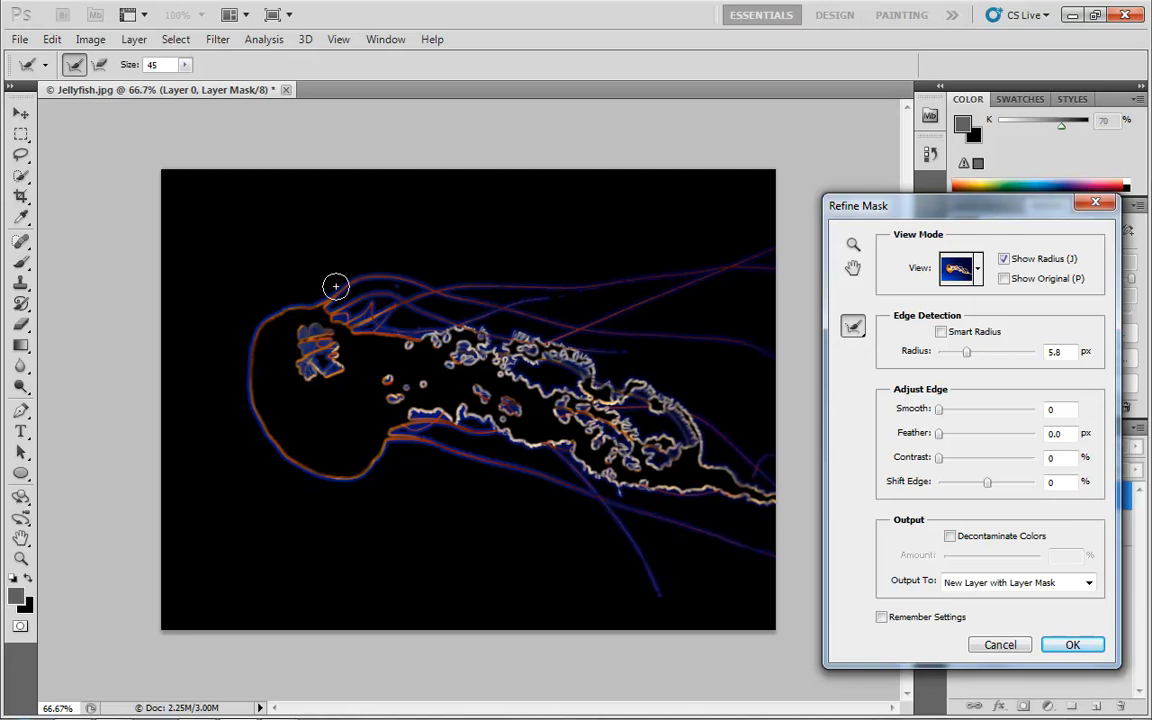
- Paint refinement strokes inside the jellyfish's bell and beside its upper tentacles with the Refine Radius Tool at size 25
key(bracketleft)
key(bracketleft)
key(bracketleft)
key(bracketleft)
drag(336, 360, 374, 354)
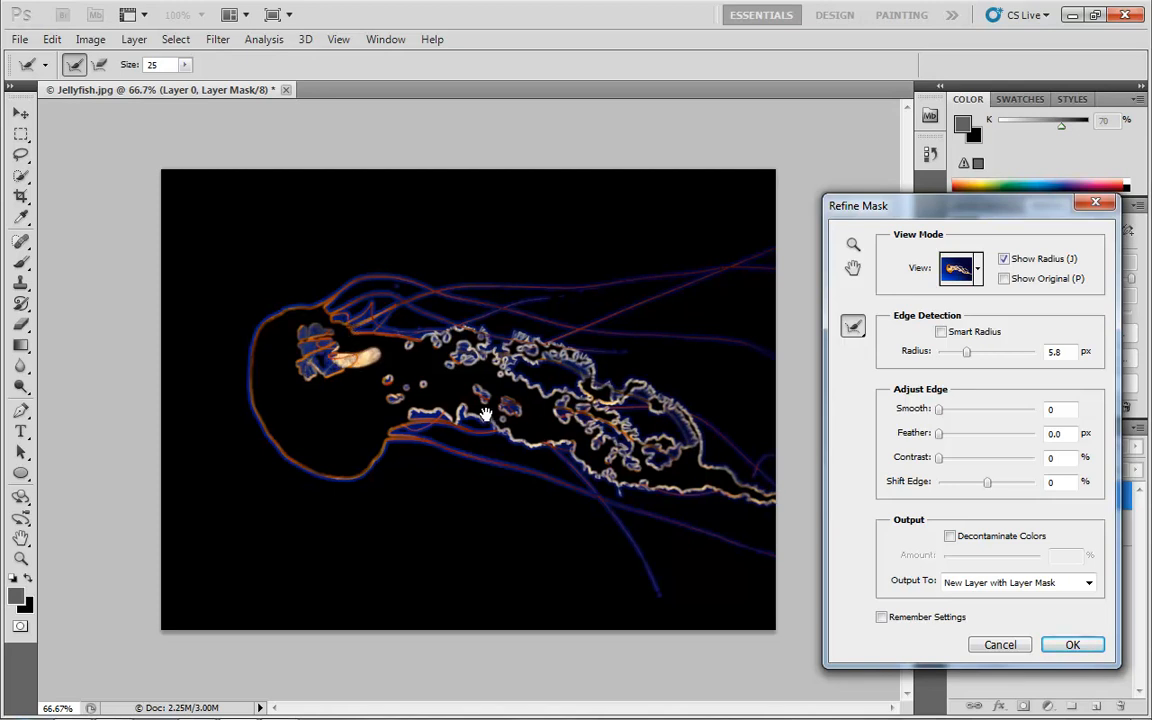
drag(568, 347, 649, 358)
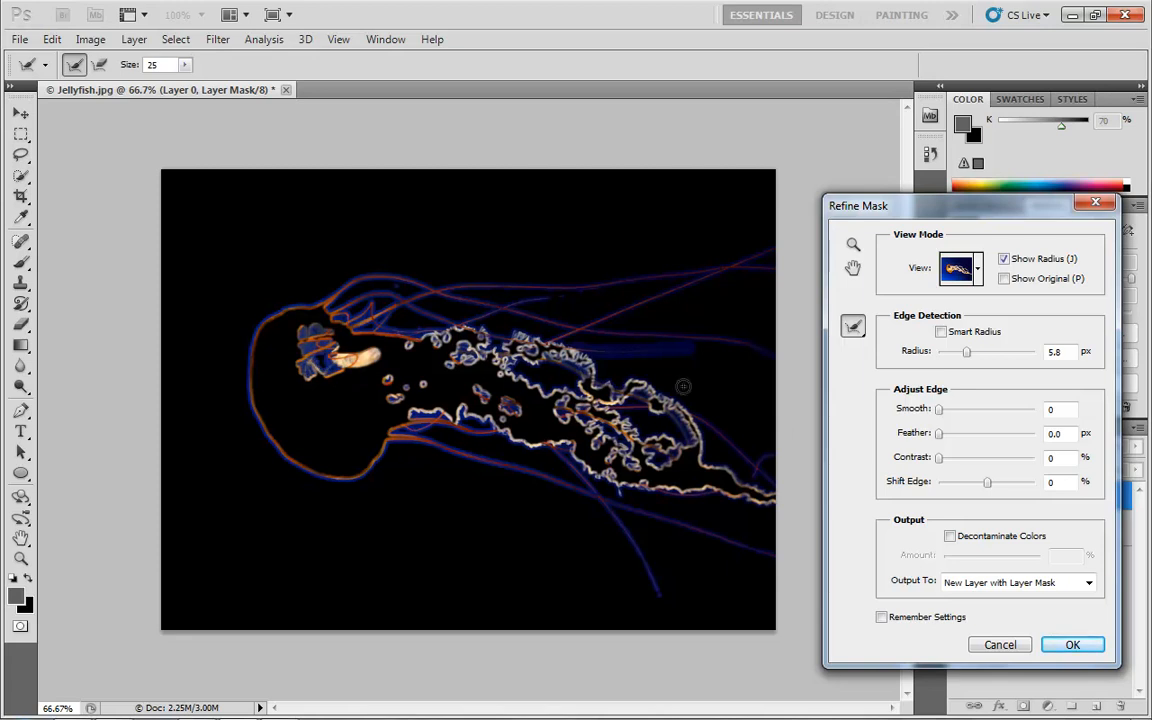
- Erase the stroke beside the upper tentacles with the Erase Refinements Tool, and set the edge detection Radius to 7.5 px
click(852, 330)
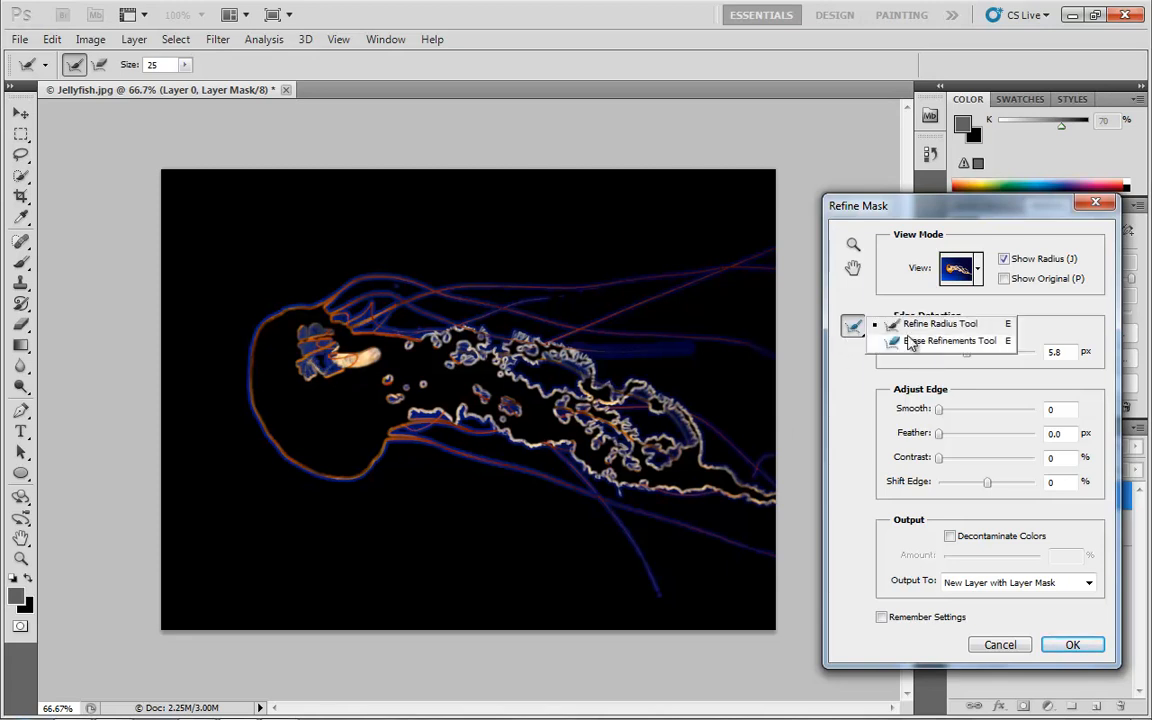
click(911, 341)
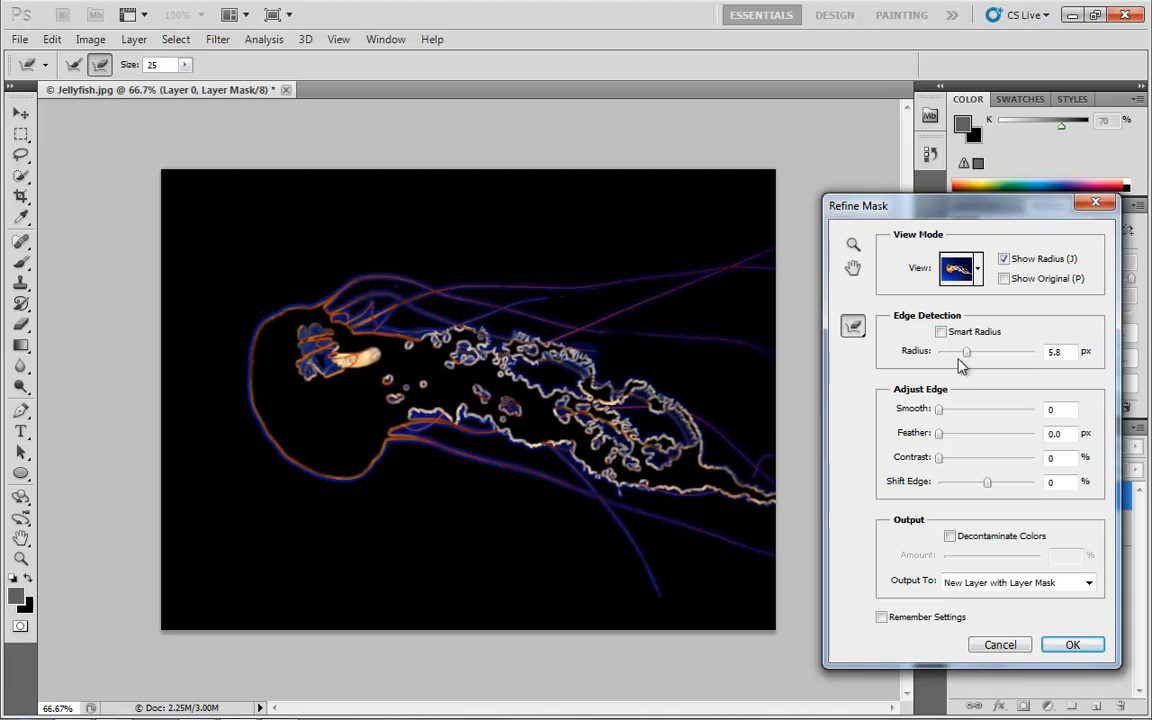
drag(965, 356, 971, 355)
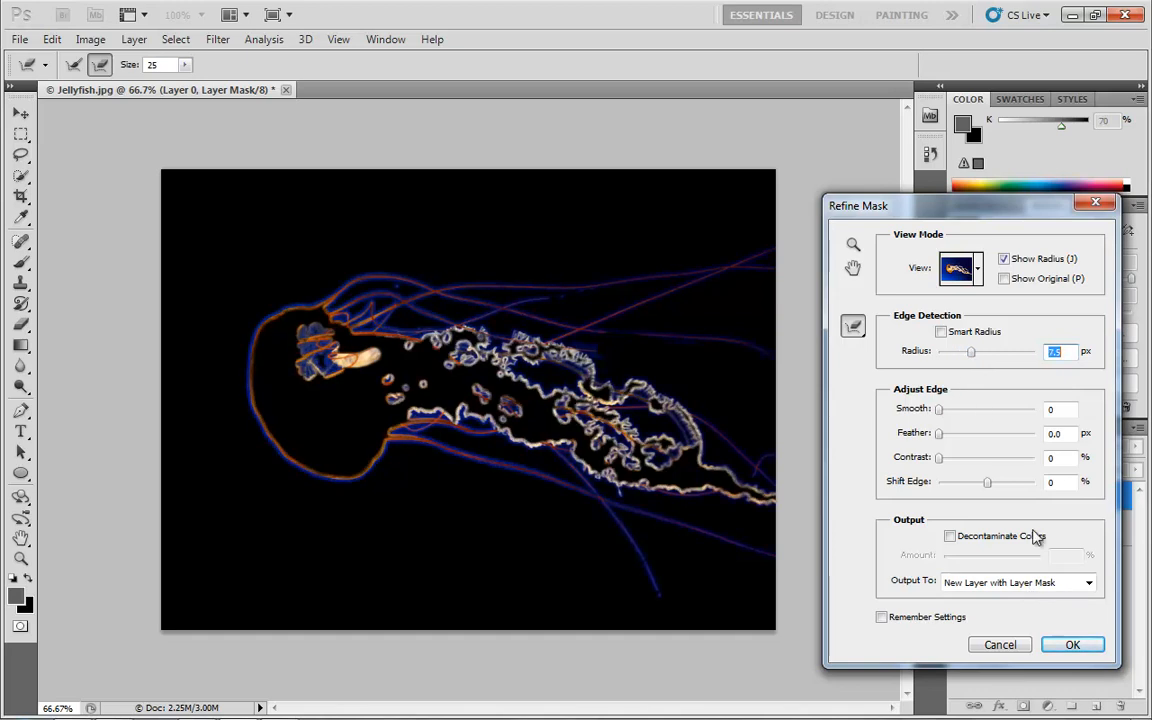
- Turn off Show Radius and view the mask On White, keeping the output as New Layer with Layer Mask
click(1003, 259)
click(1003, 279)
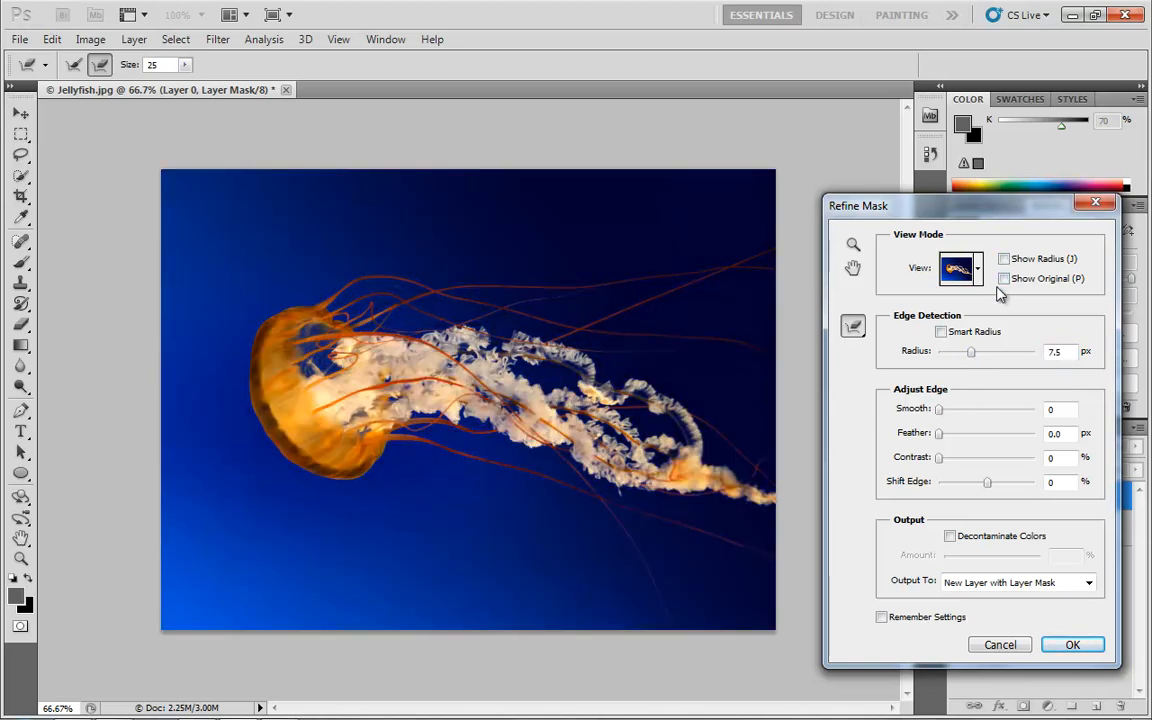
click(960, 268)
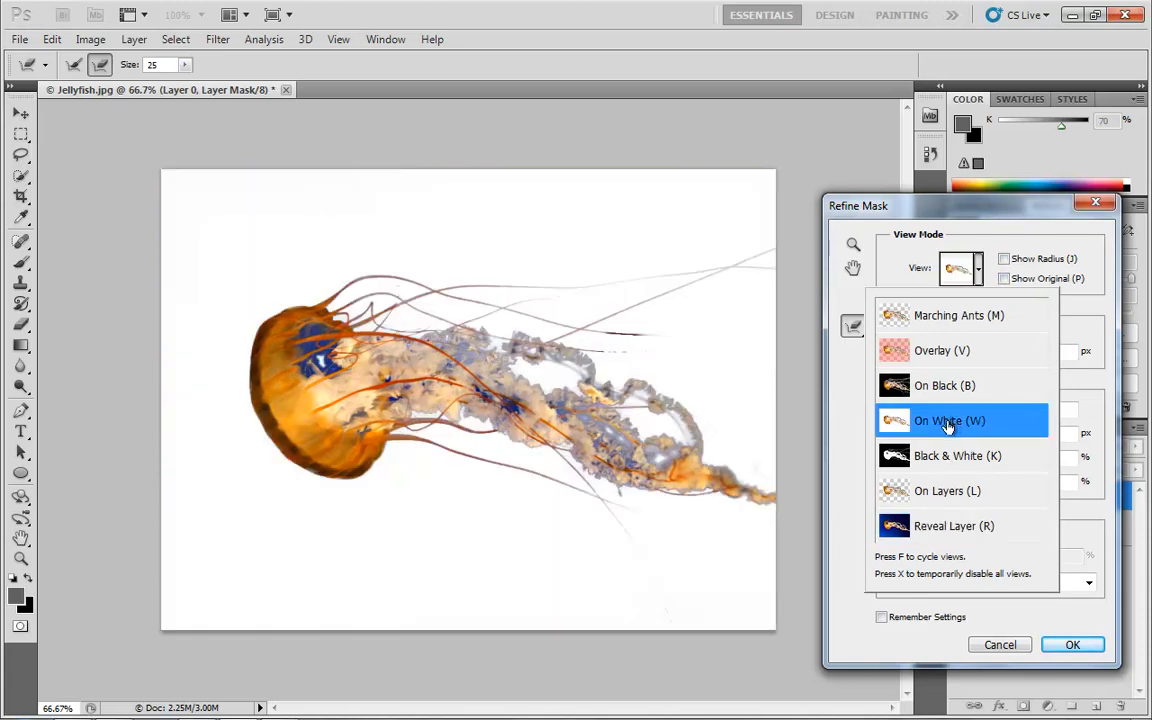
click(1090, 584)
click(1089, 582)
click(1007, 293)
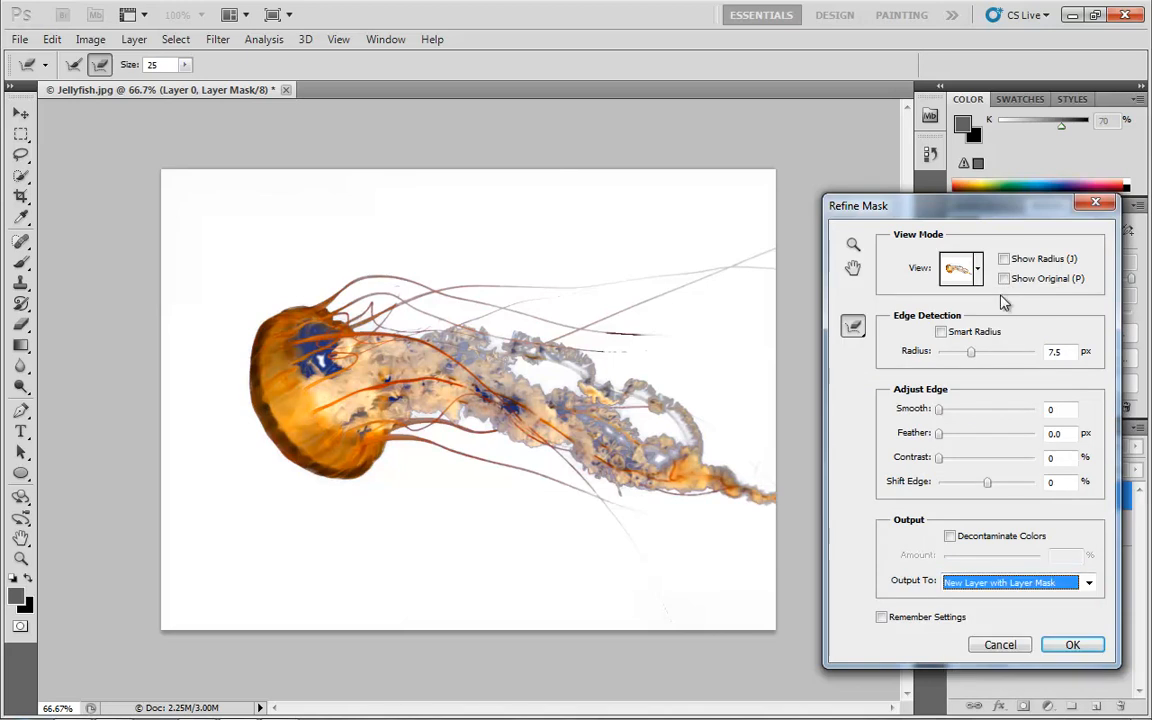
- Compare the original mask with the refined mask on white by switching Show Original on and off
click(1004, 279)
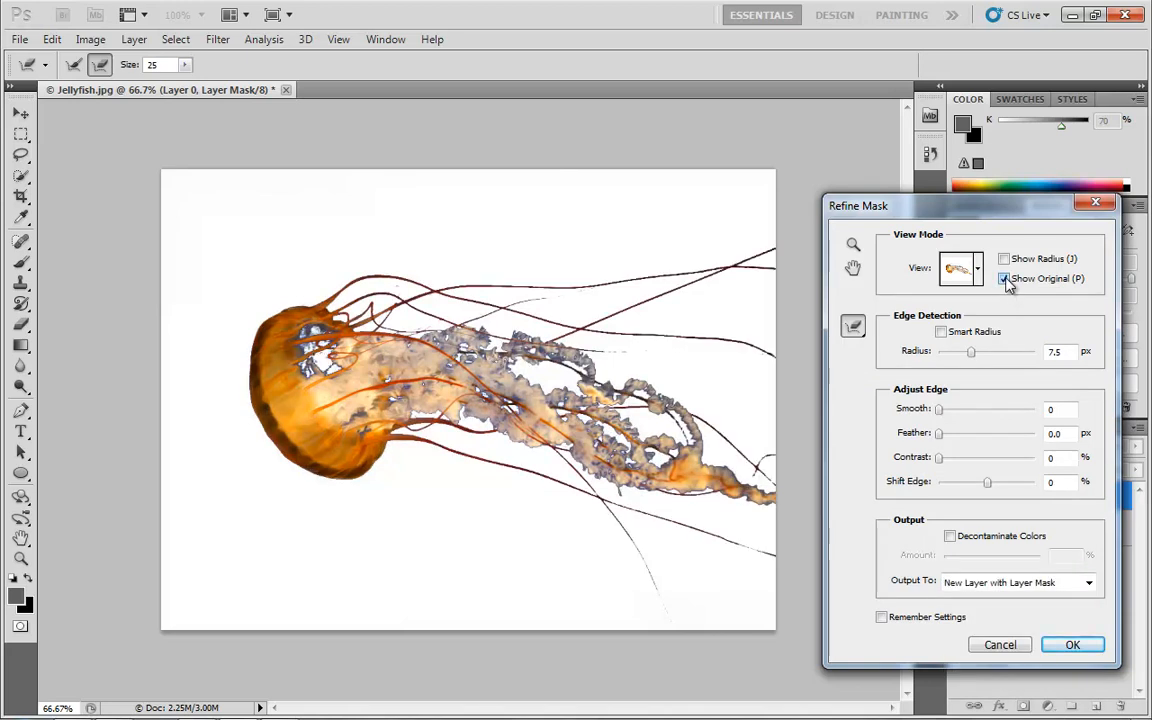
click(1005, 280)
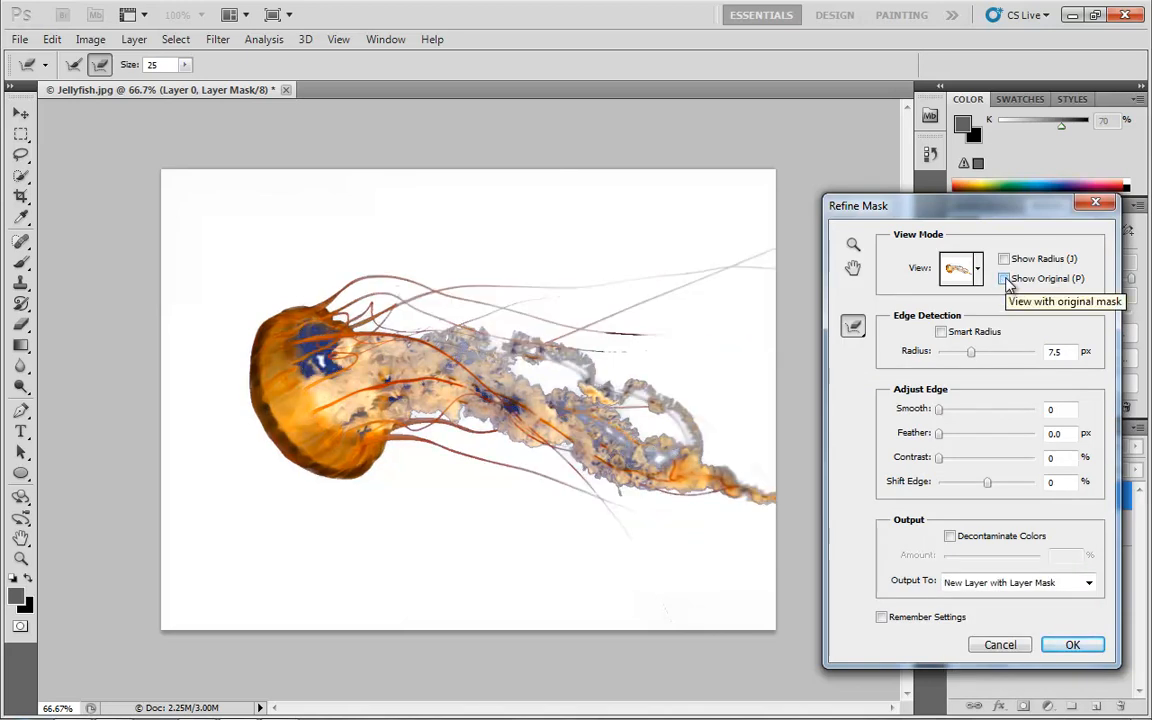
click(1005, 280)
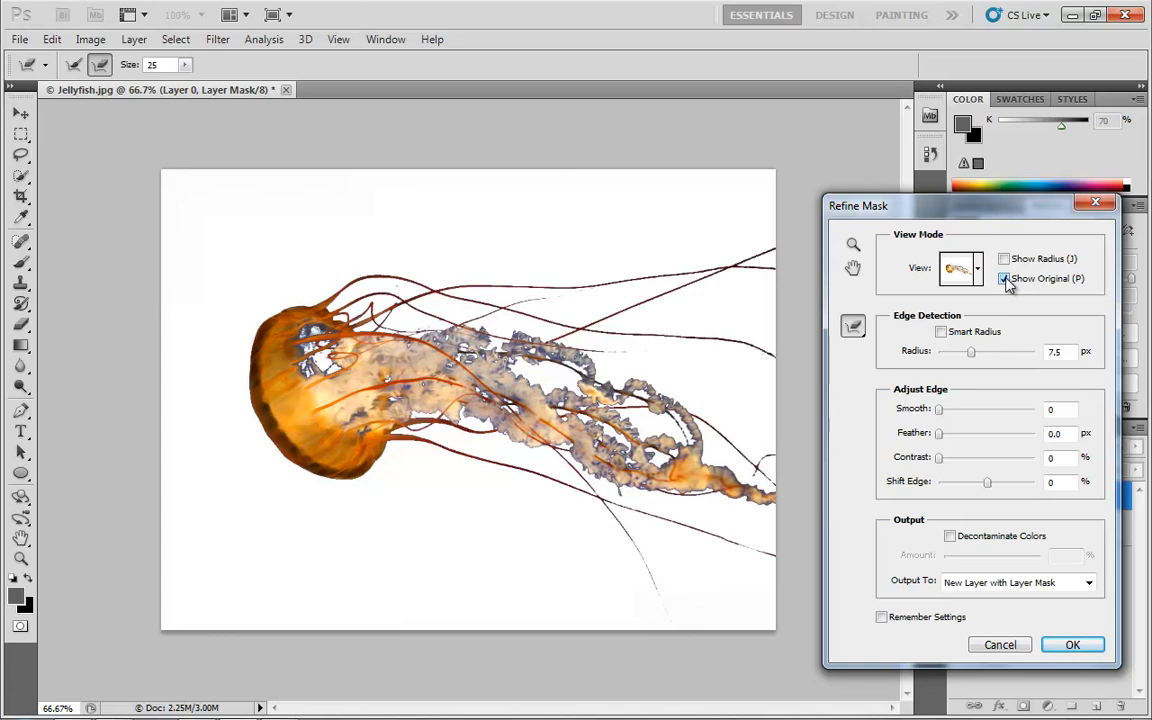
click(1005, 280)
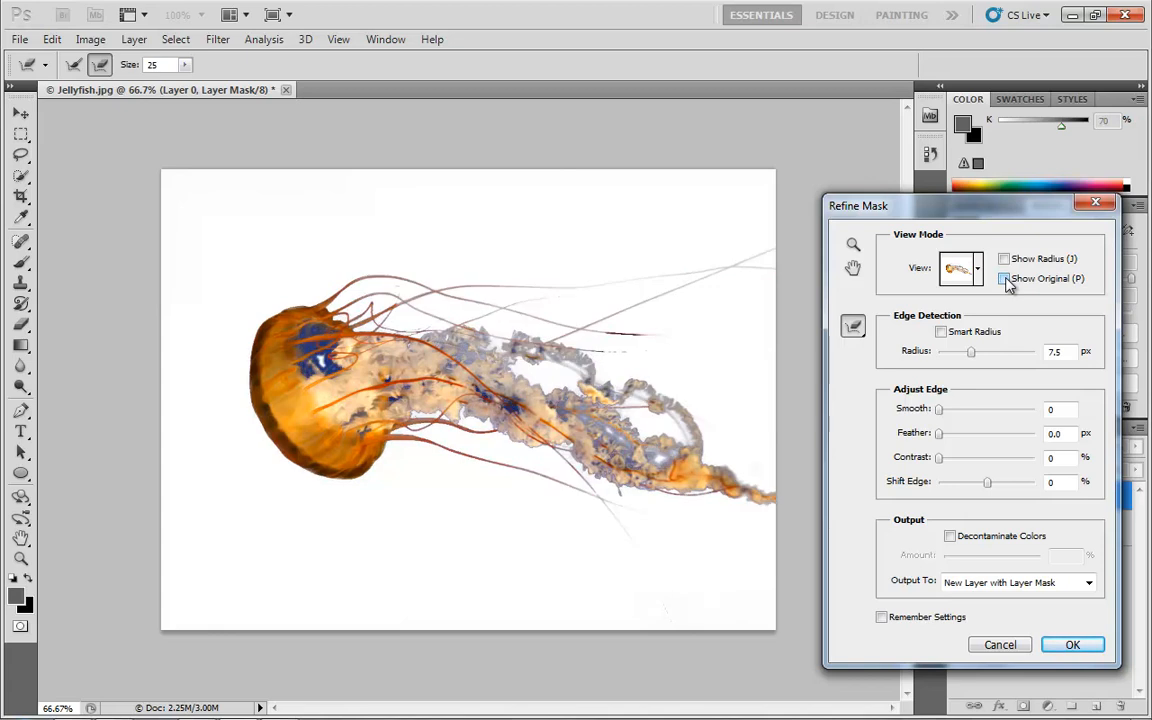
click(1005, 280)
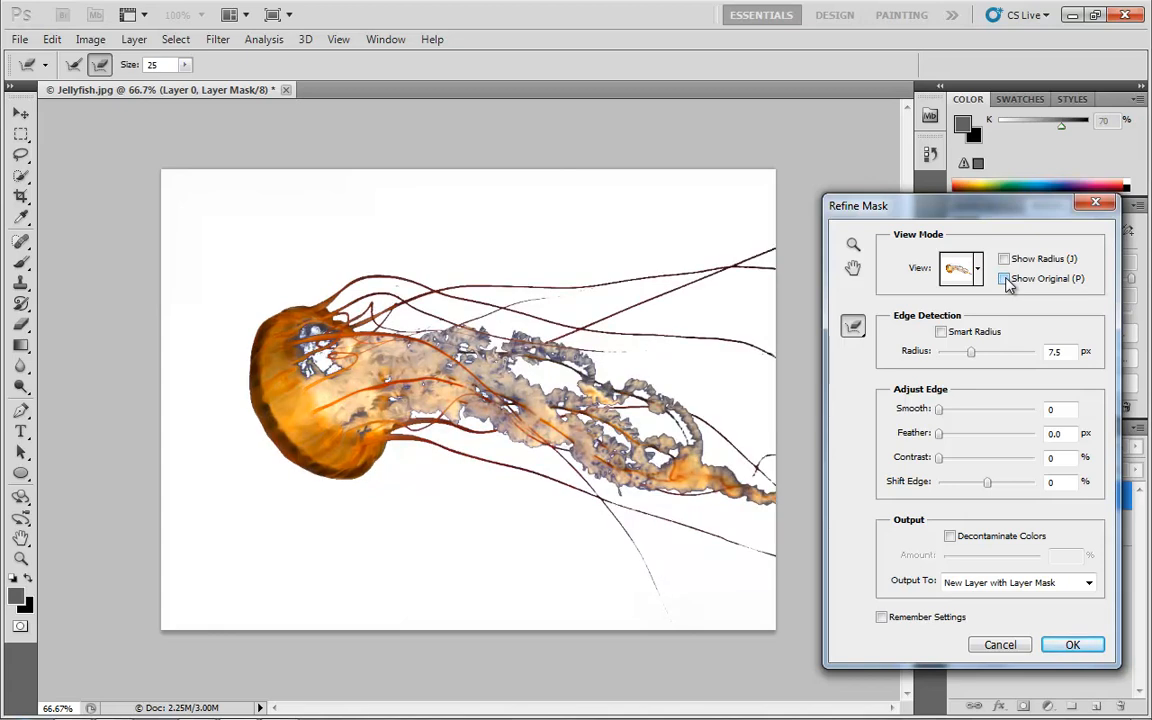
click(1005, 280)
mouse_move(970, 351)
mouse_down()
mouse_move(940, 358)
mouse_move(970, 355)
mouse_up()
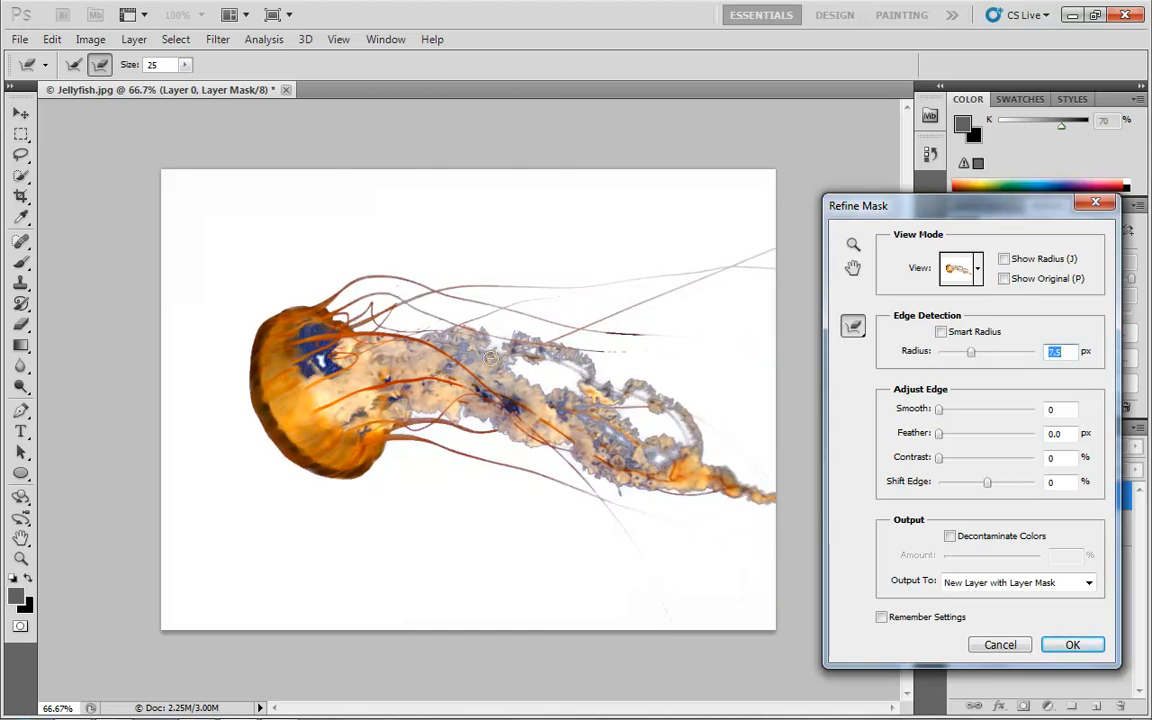
click(1004, 280)
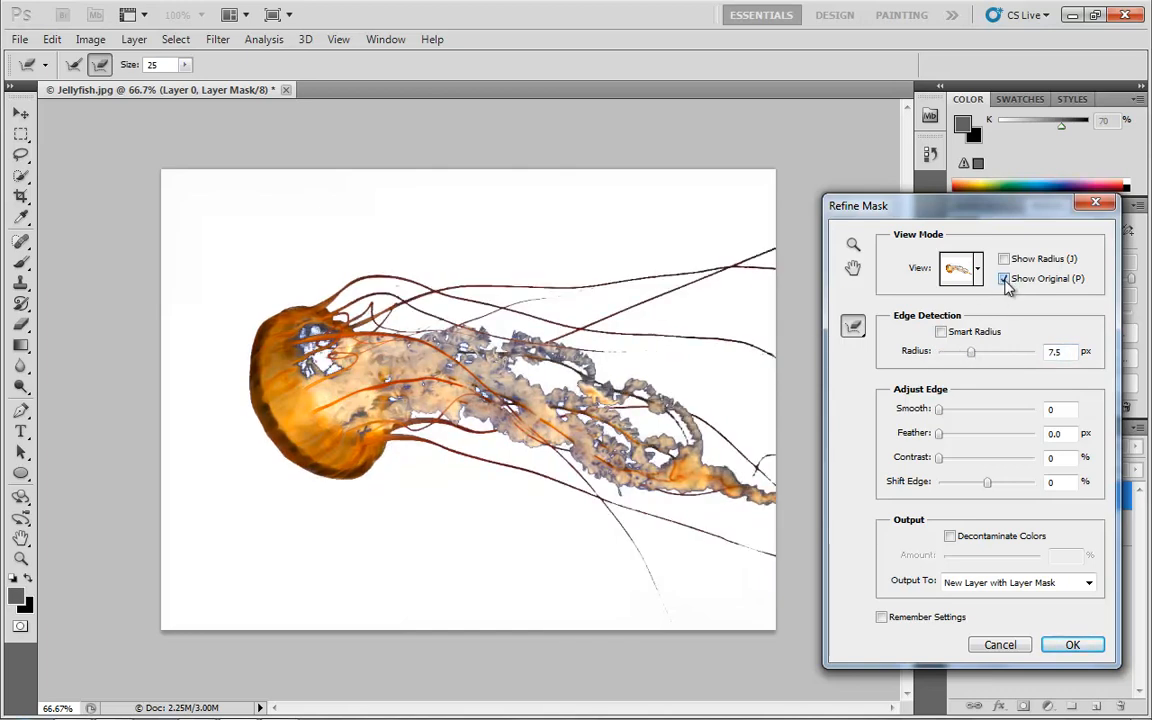
click(1004, 280)
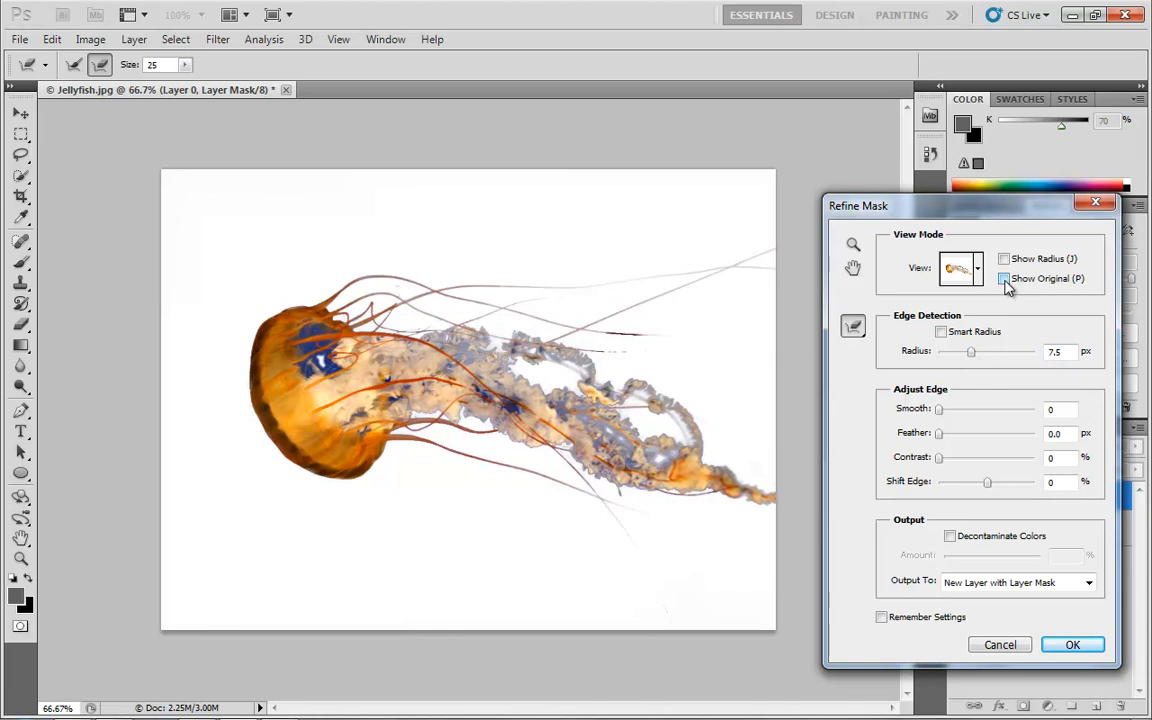
- Output the refined mask to a new layer with layer mask, compare it with Layer 0, and delete the copied layer
click(1073, 646)
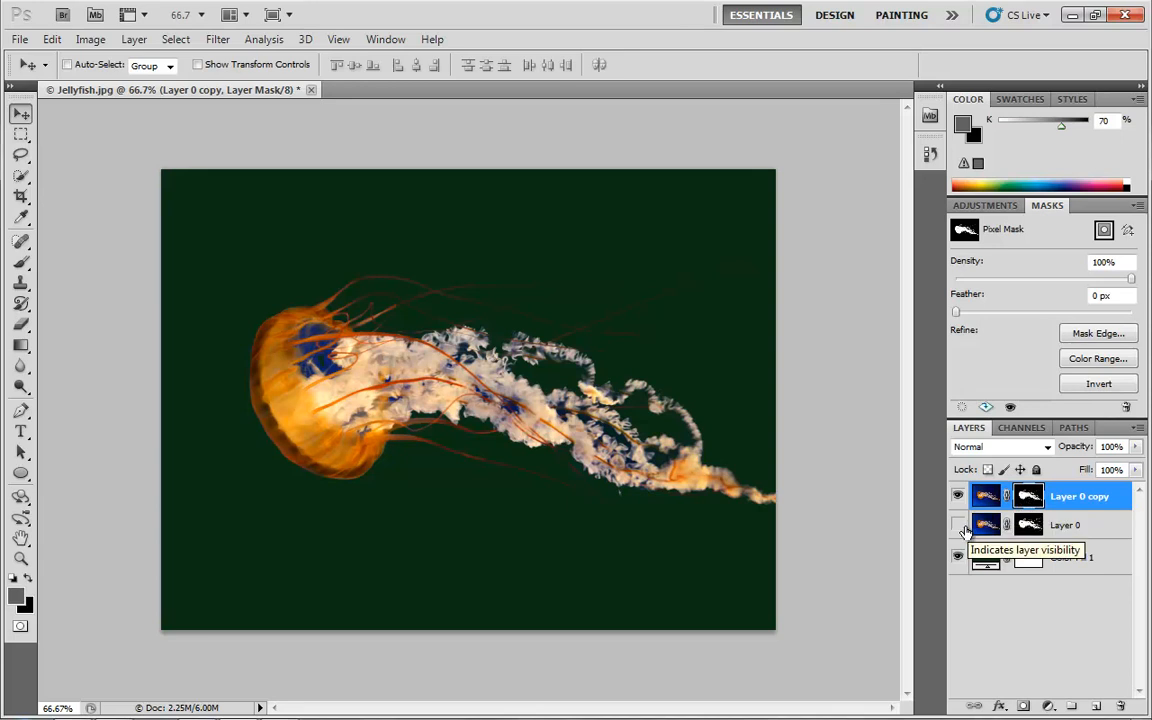
click(958, 496)
click(958, 525)
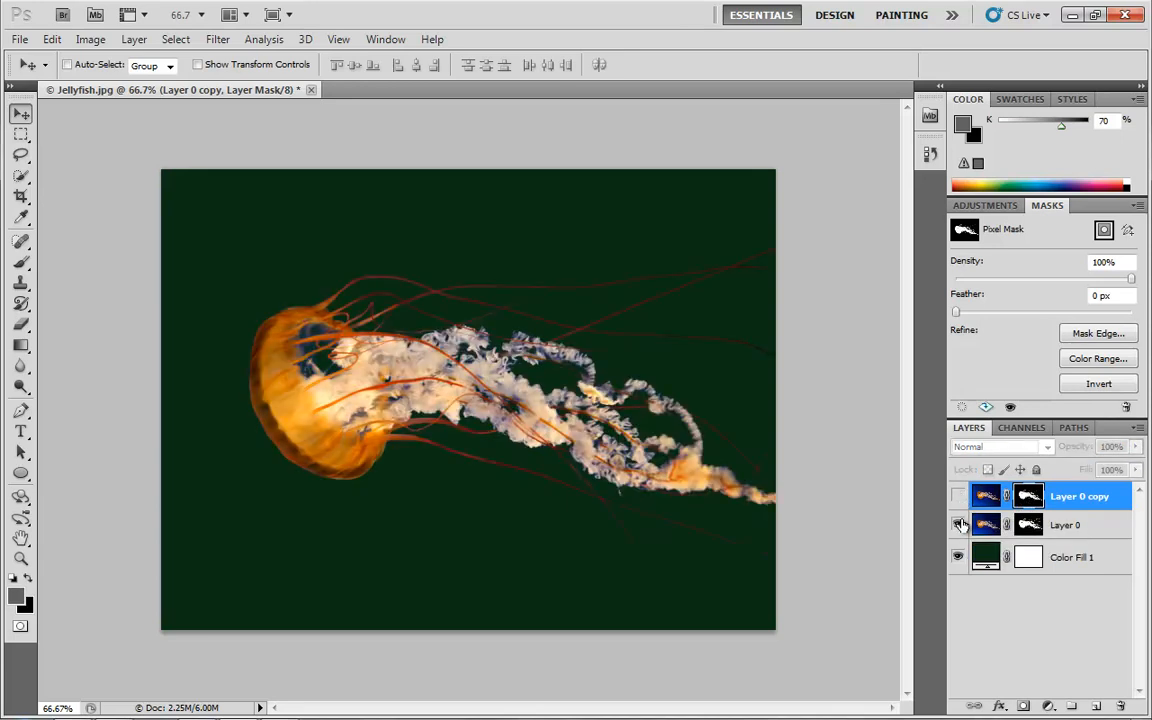
drag(987, 496, 1121, 706)
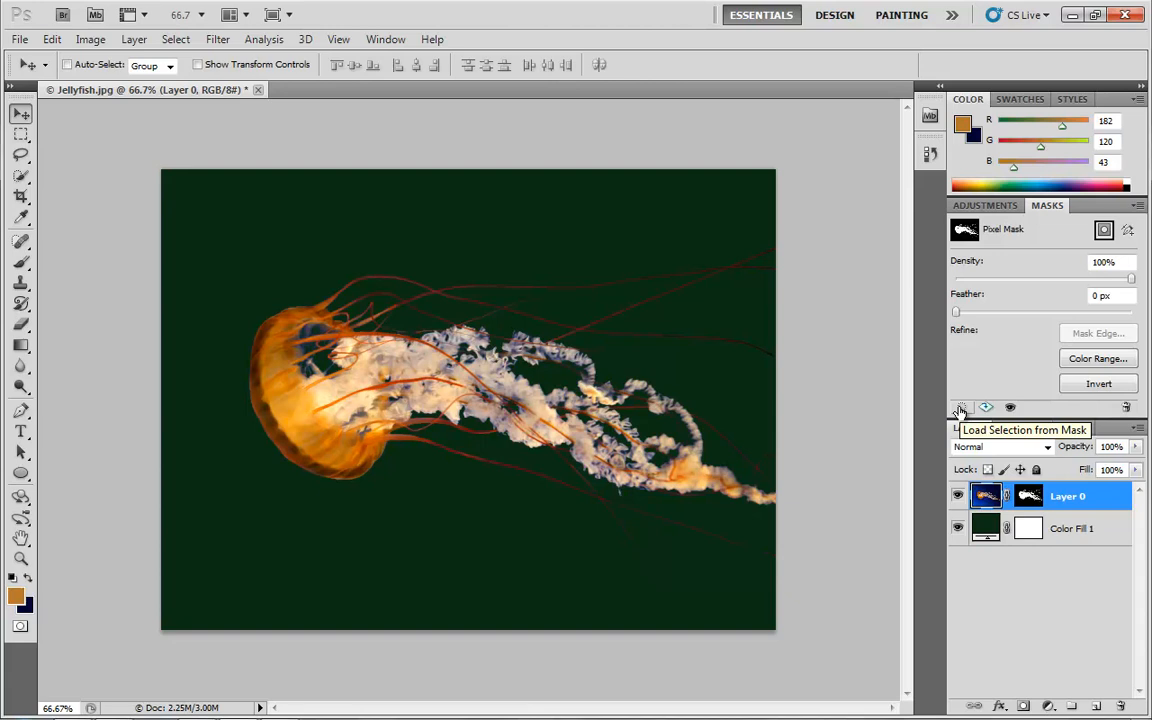
- Load a selection from Layer 0's pixel mask
click(1028, 495)
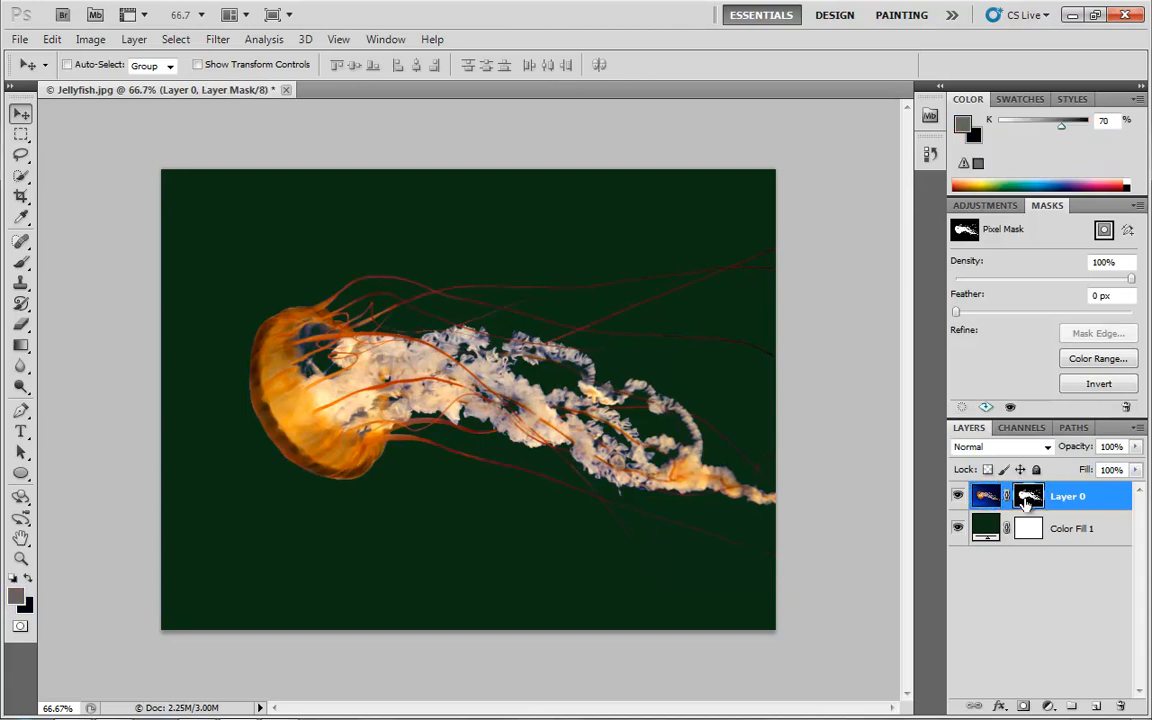
click(961, 408)
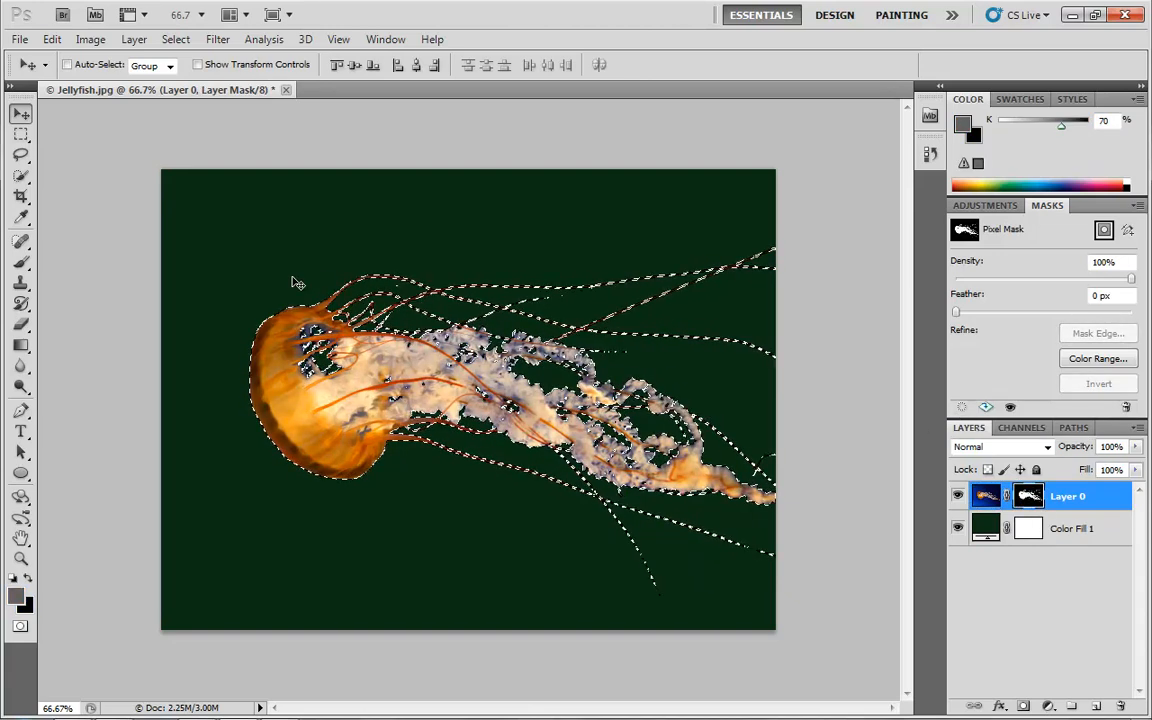
- Try applying Layer 0's mask permanently to the layer, and undo it
click(987, 410)
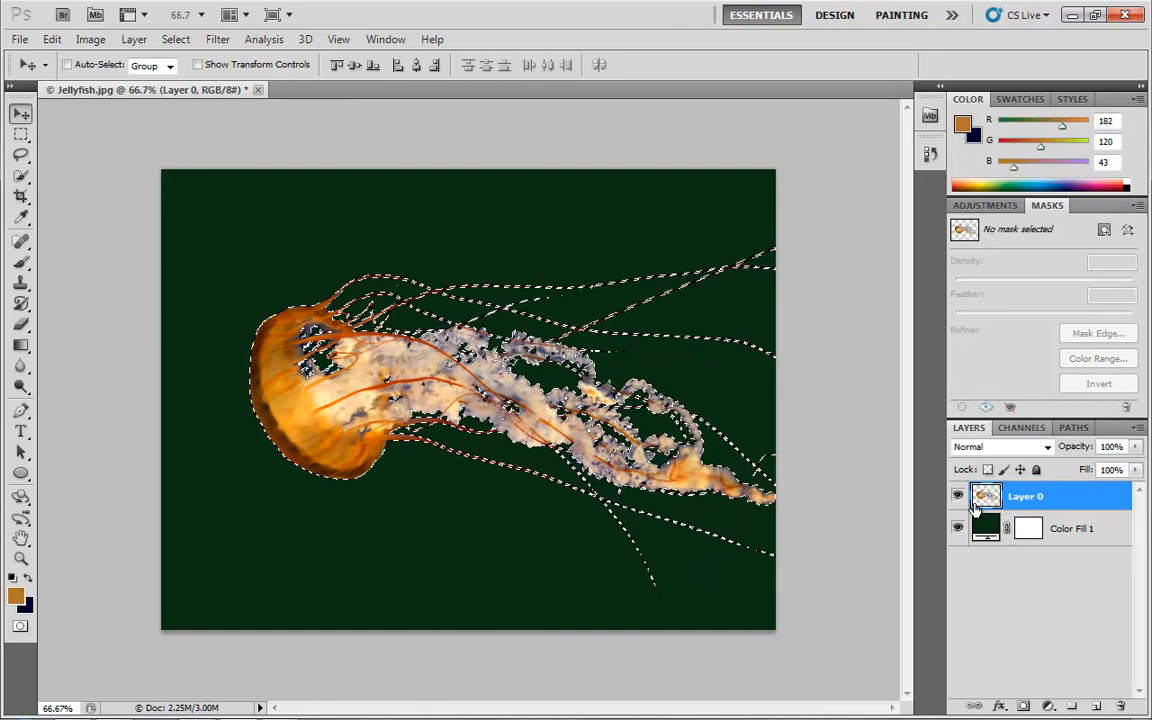
key(ctrl+z)
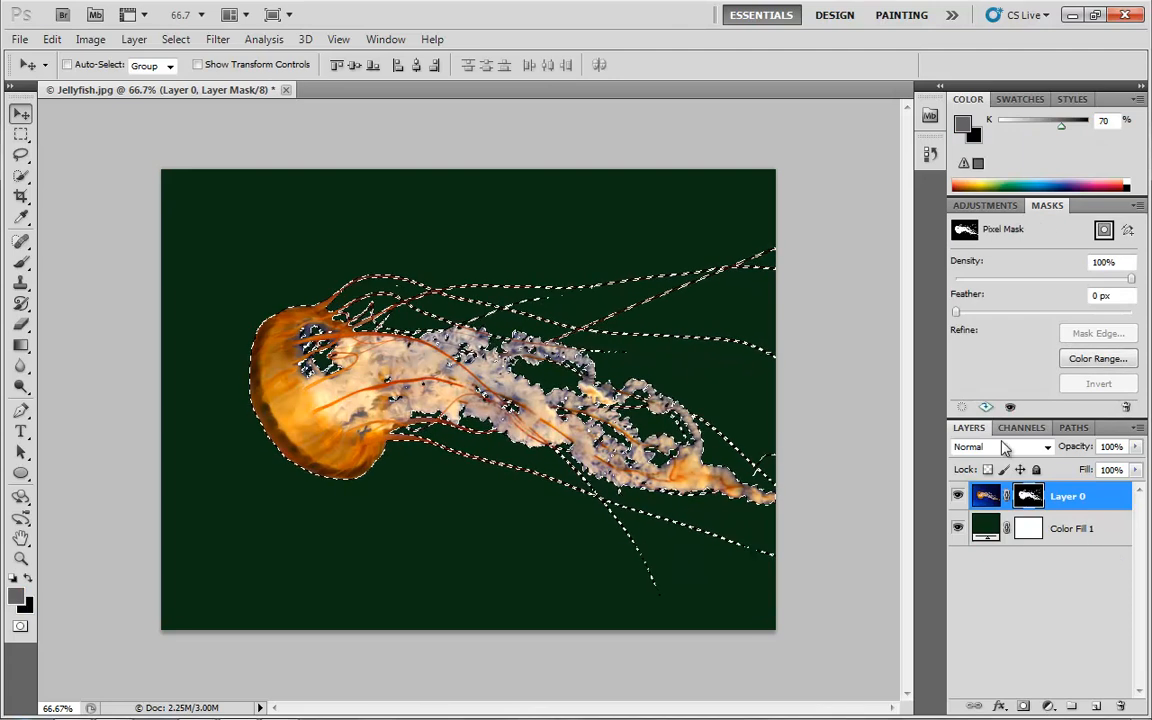
- Compare the image with Layer 0's mask disabled and enabled, and view the mask's available options
click(1009, 408)
click(1010, 408)
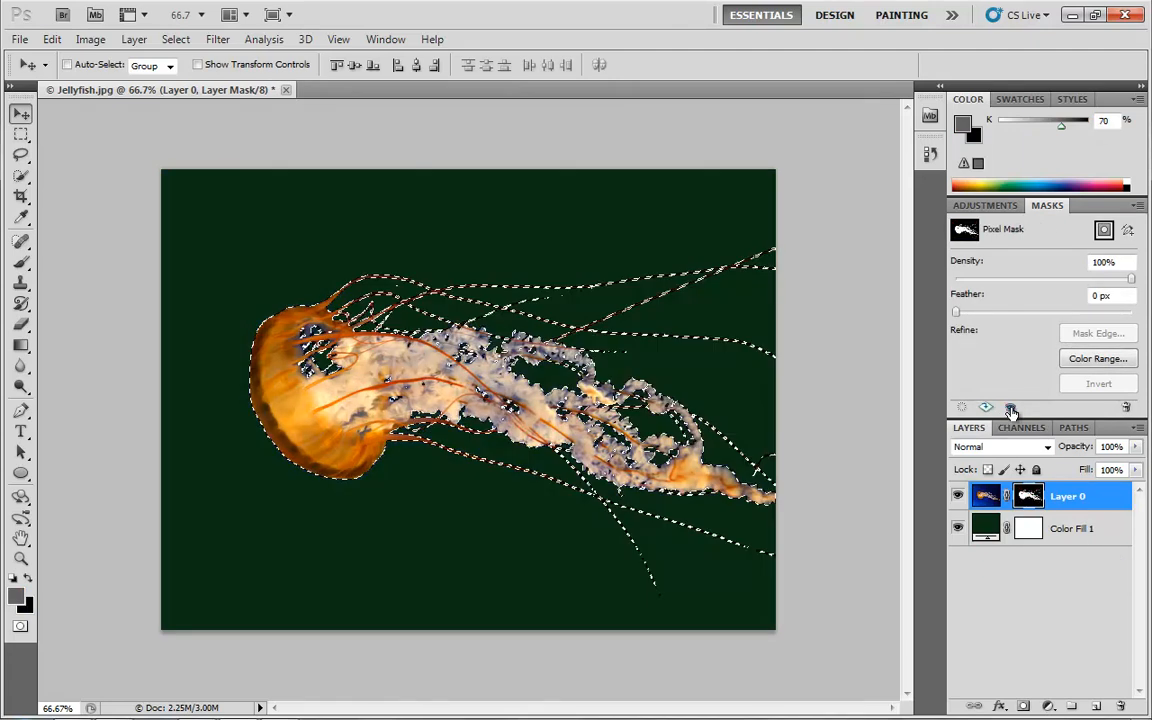
click(1010, 408)
click(1010, 408)
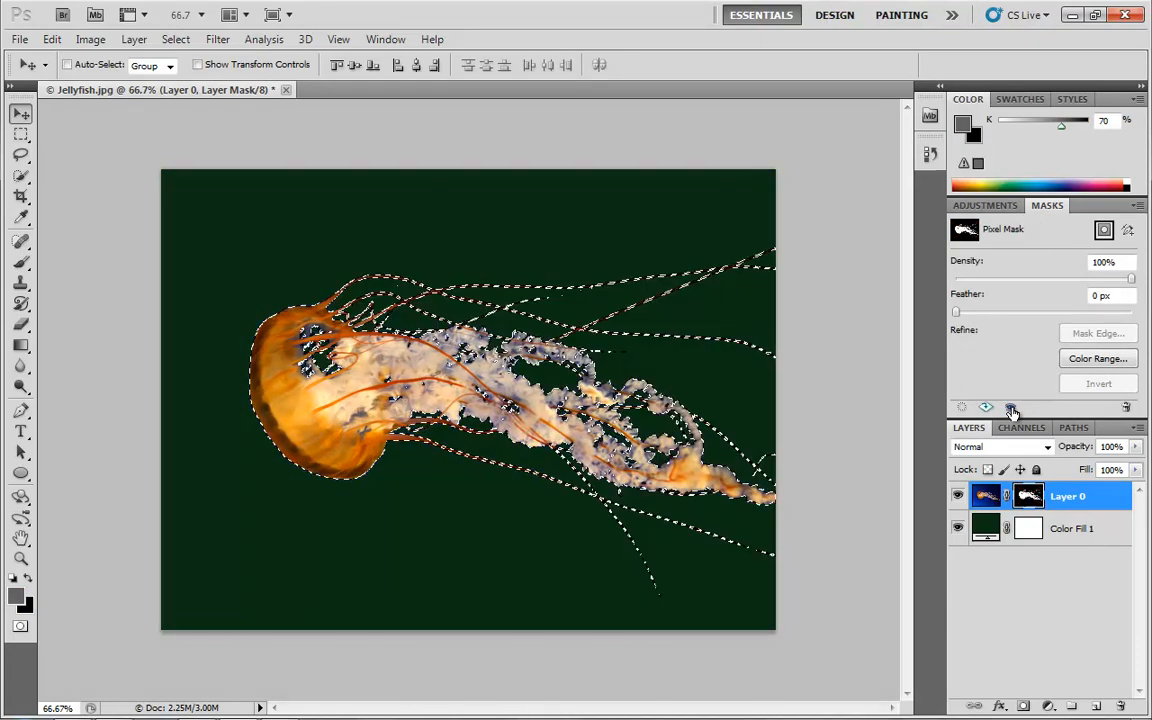
right_click(1030, 494)
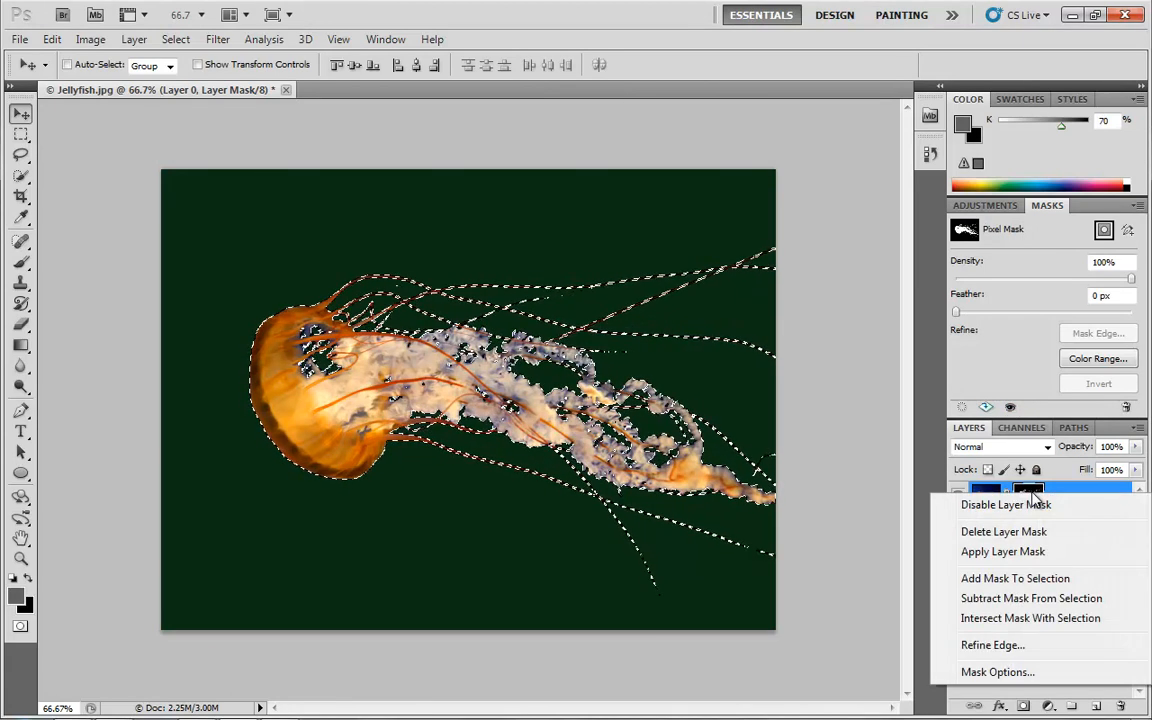
click(1010, 408)
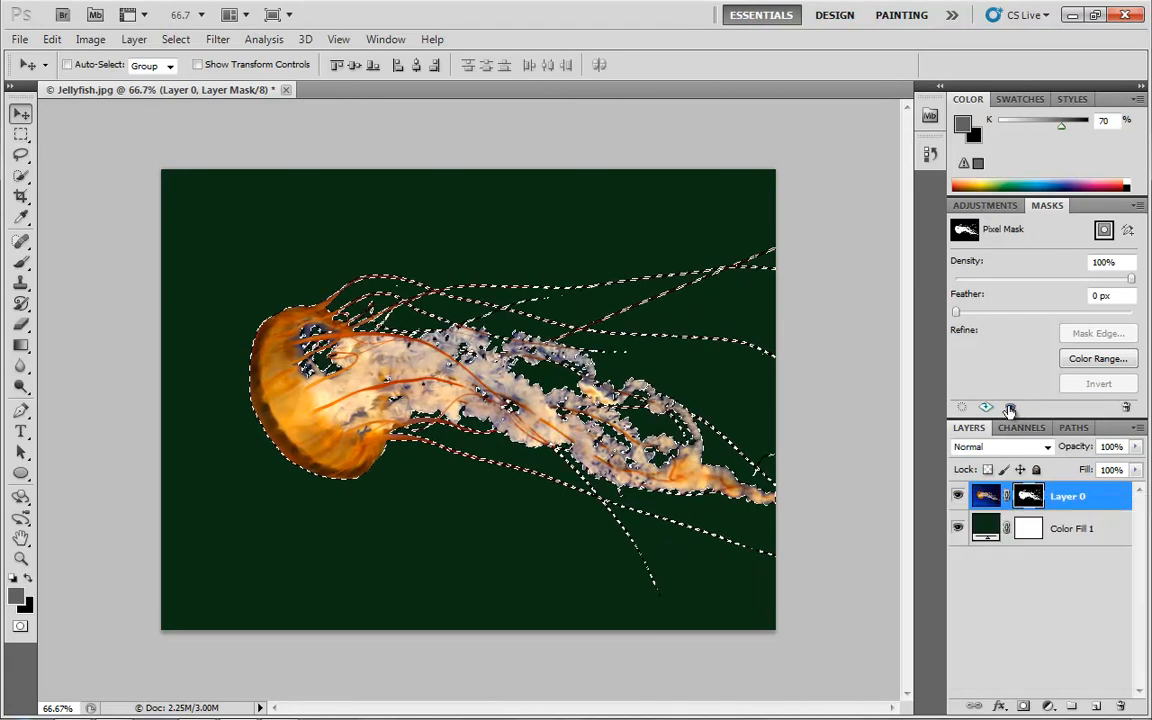
click(1010, 408)
click(1010, 408)
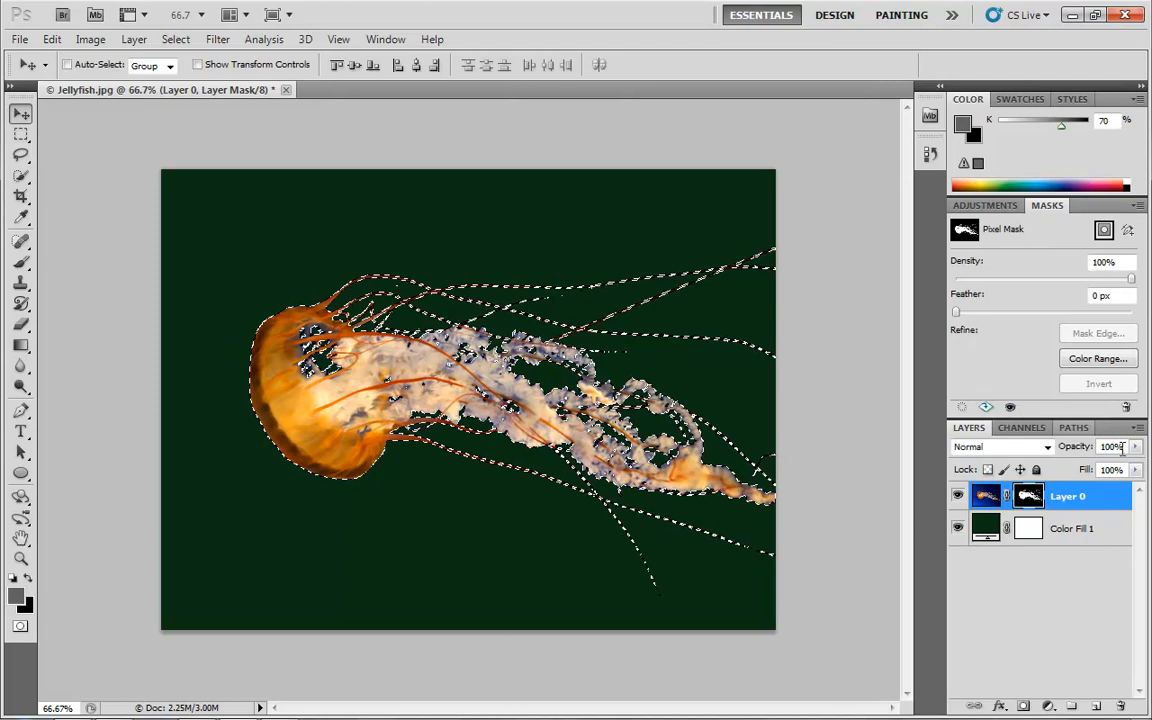